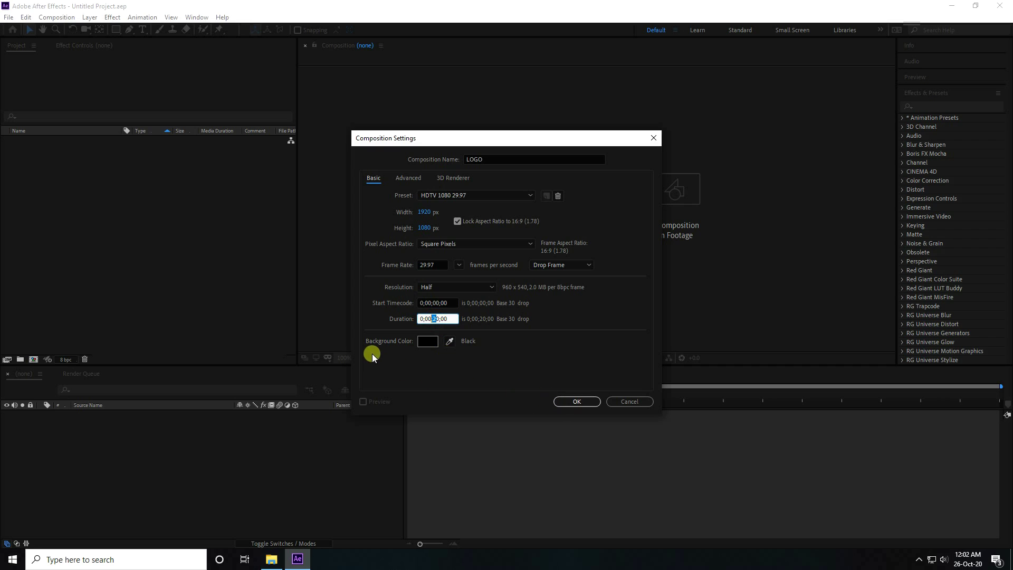
# Step: Confirm the LOGO composition at 1920×1080, 29.97 fps, lasting 0;00;20;00
pyautogui.click(574, 406)
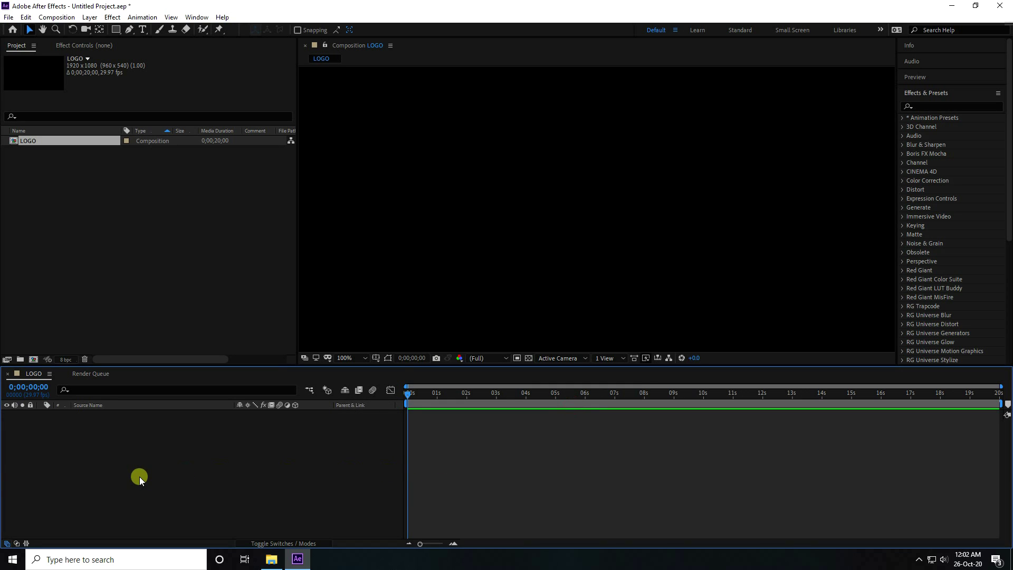
# Step: Add a full-frame 1920×1080 black solid named E3D to the LOGO timeline
pyautogui.rightClick(121, 472)
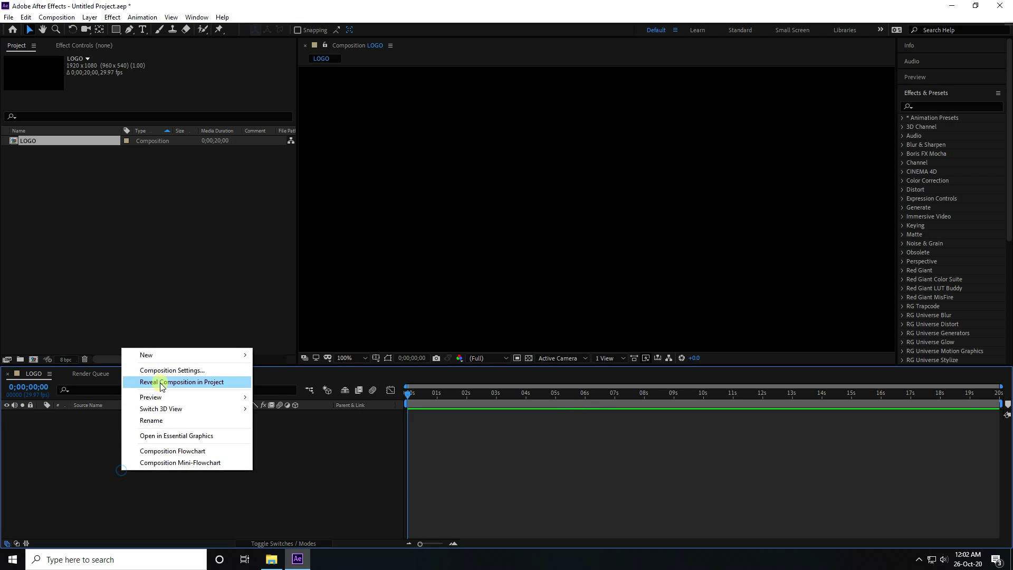
pyautogui.moveTo(151, 356)
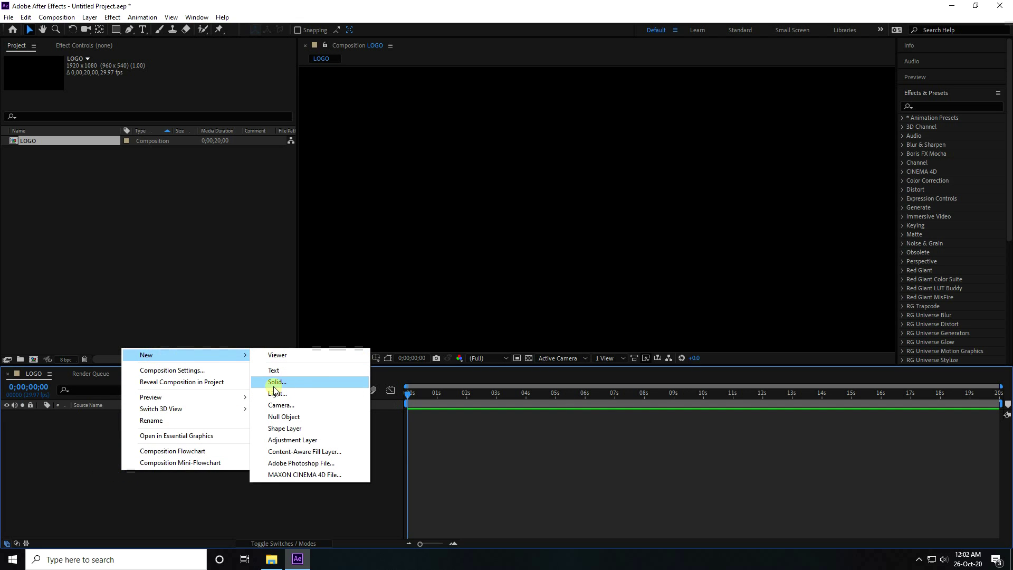
pyautogui.click(301, 384)
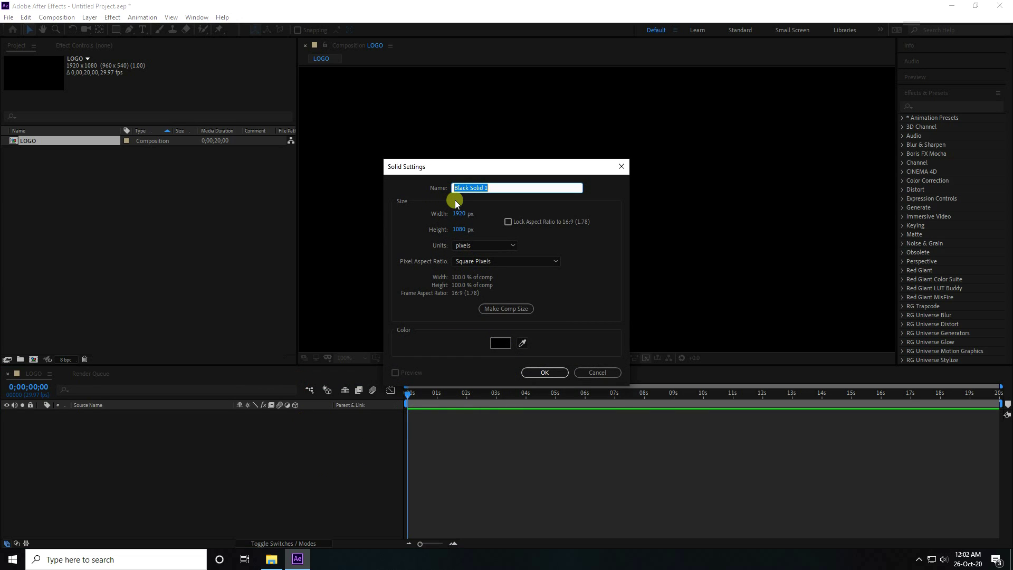
pyautogui.write('E')
pyautogui.press('BackSpace')
pyautogui.write('3D')
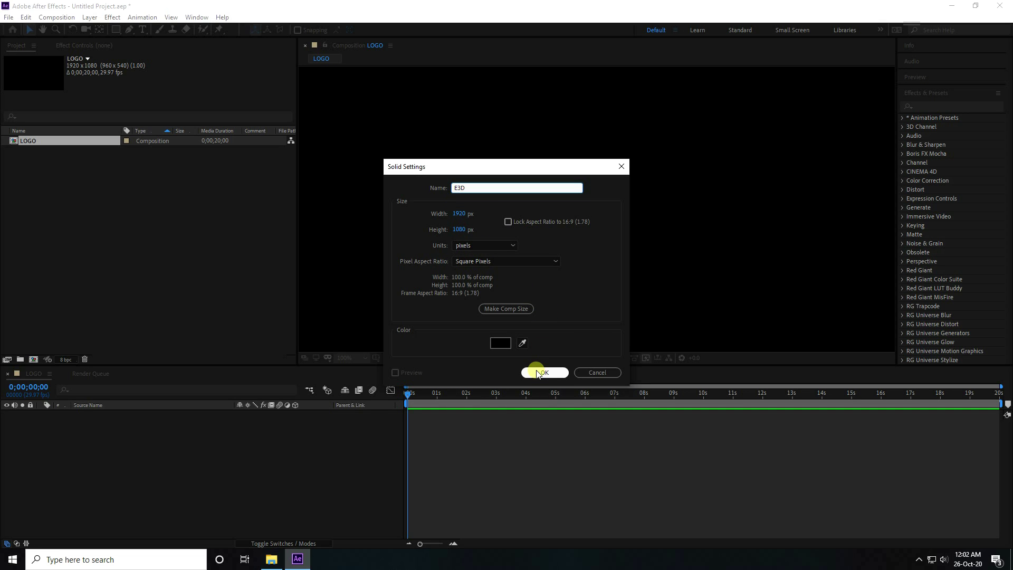
pyautogui.click(545, 373)
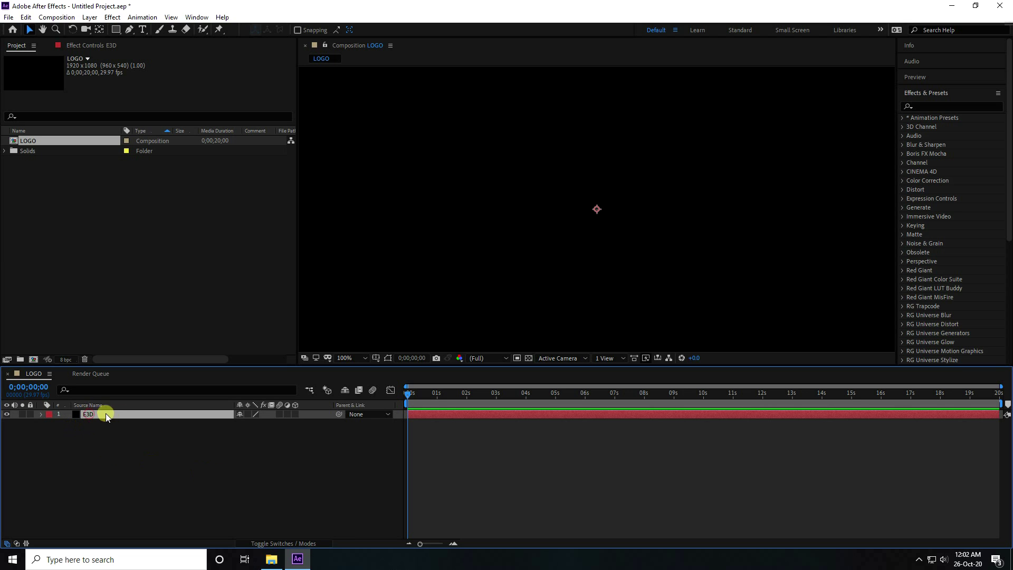
# Step: Apply the Video Copilot Element effect to the E3D layer
pyautogui.click(111, 17)
pyautogui.moveTo(136, 485)
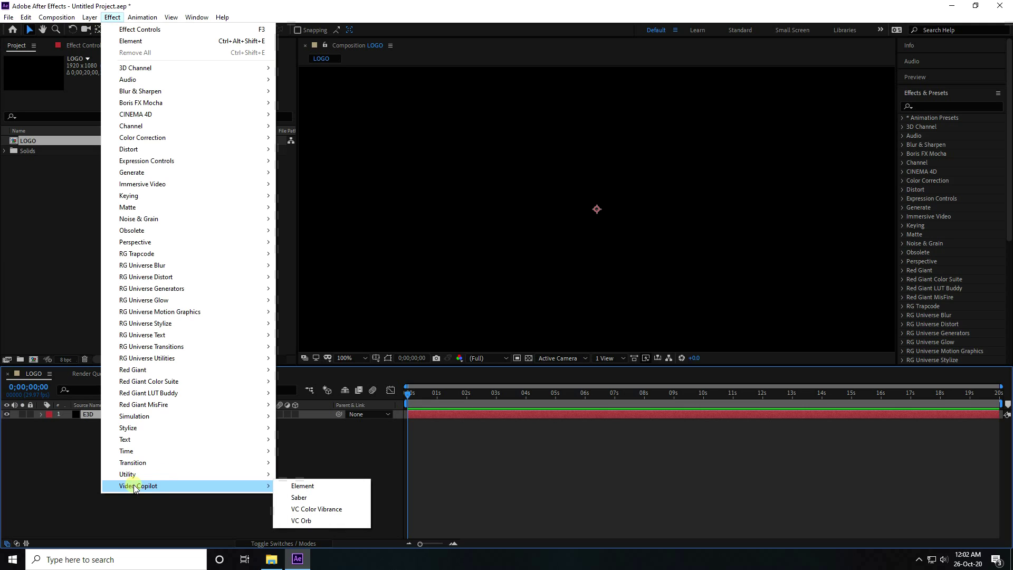
pyautogui.click(299, 486)
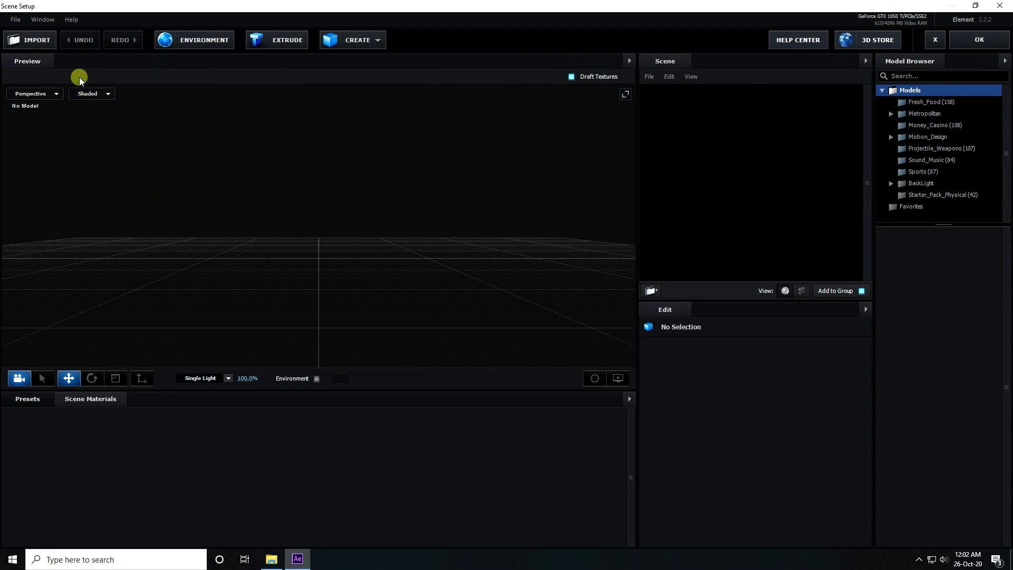
# Step: Start importing a model in Scene Setup and locate NIKE_CUBE in the New Title folder in File Explorer
pyautogui.click(24, 45)
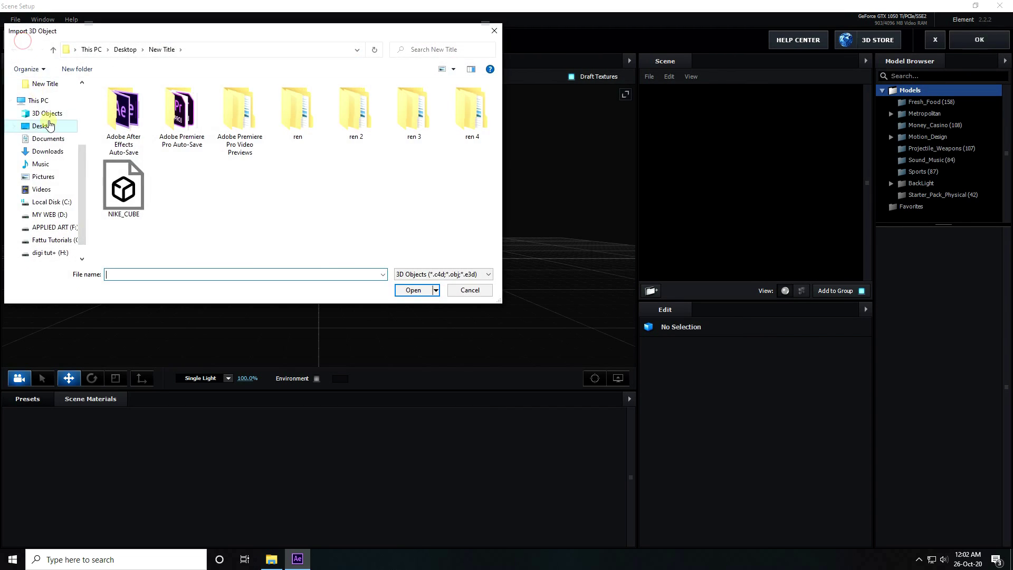
pyautogui.click(120, 178)
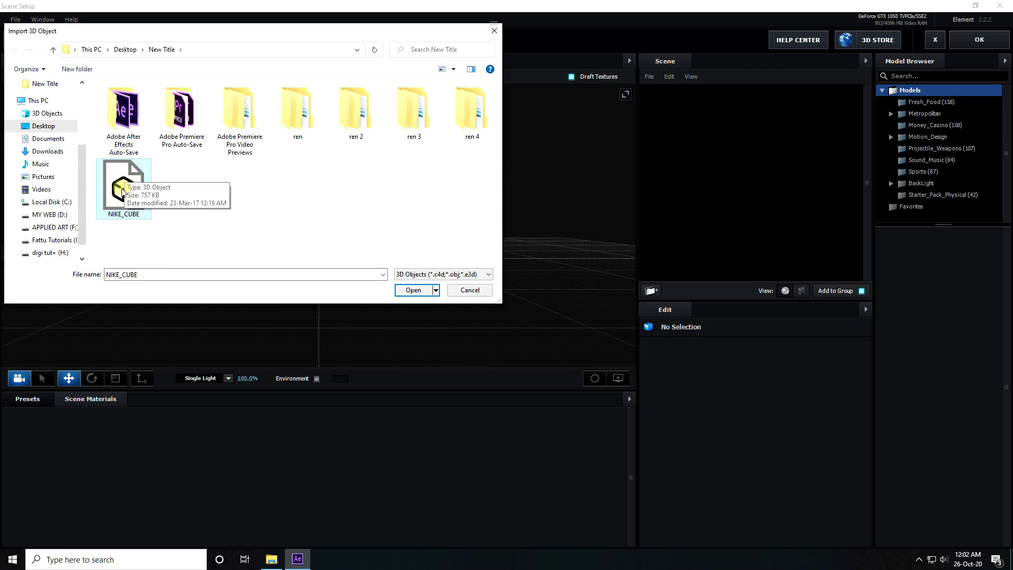
pyautogui.click(271, 558)
pyautogui.click(978, 129)
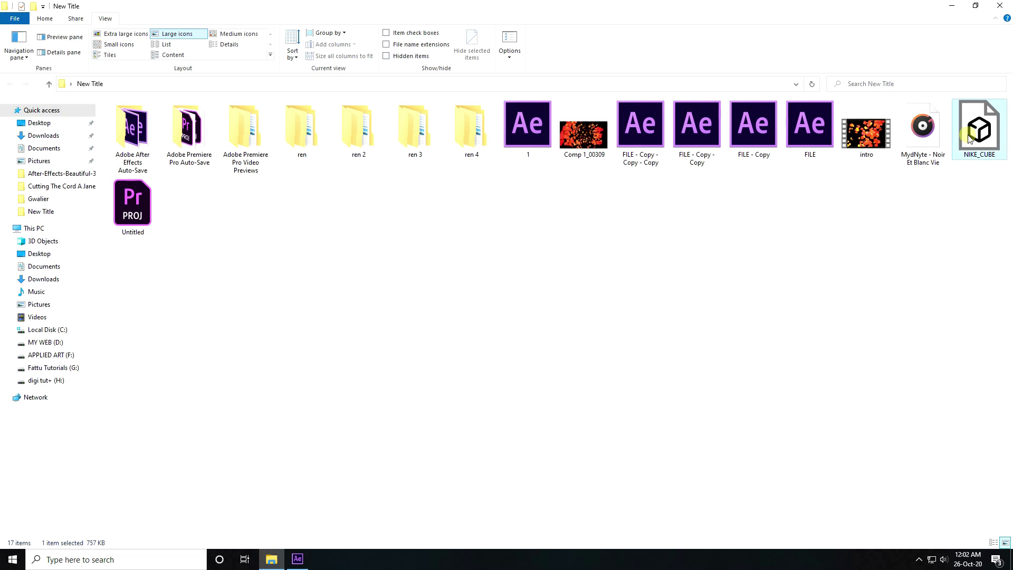
pyautogui.rightClick(971, 138)
pyautogui.click(889, 142)
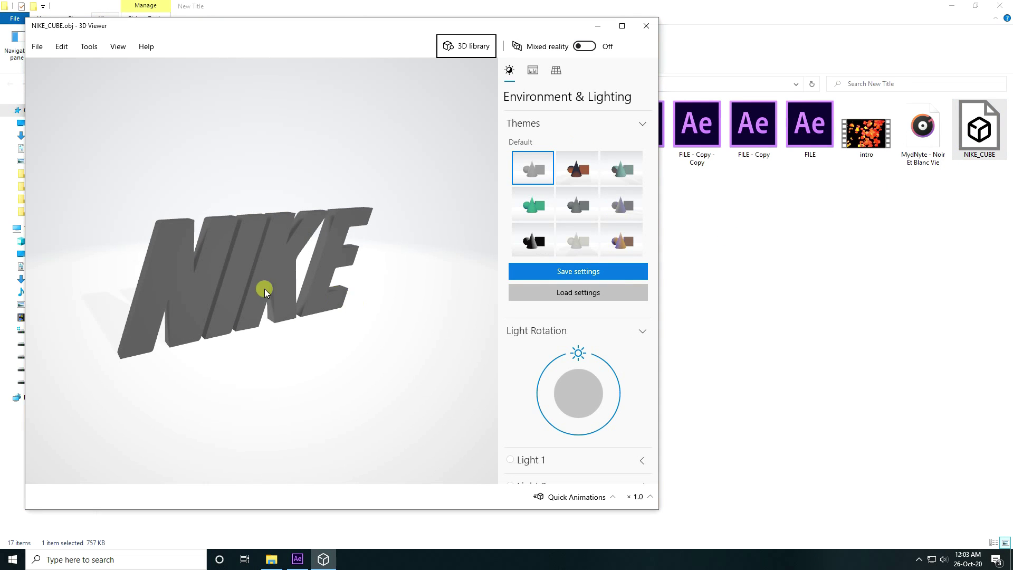
pyautogui.moveTo(264, 289); pyautogui.dragTo(210, 289)
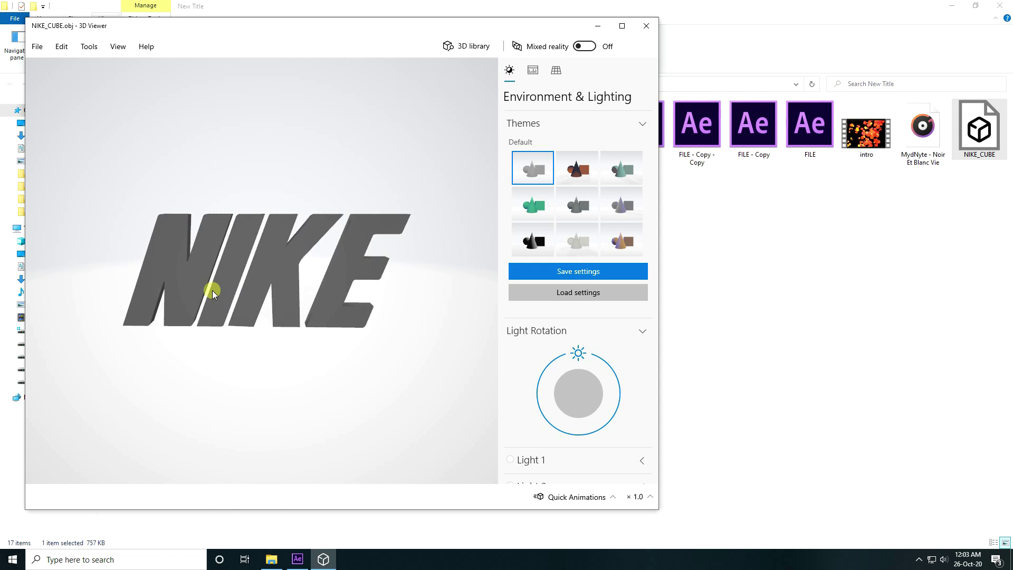
pyautogui.click(646, 27)
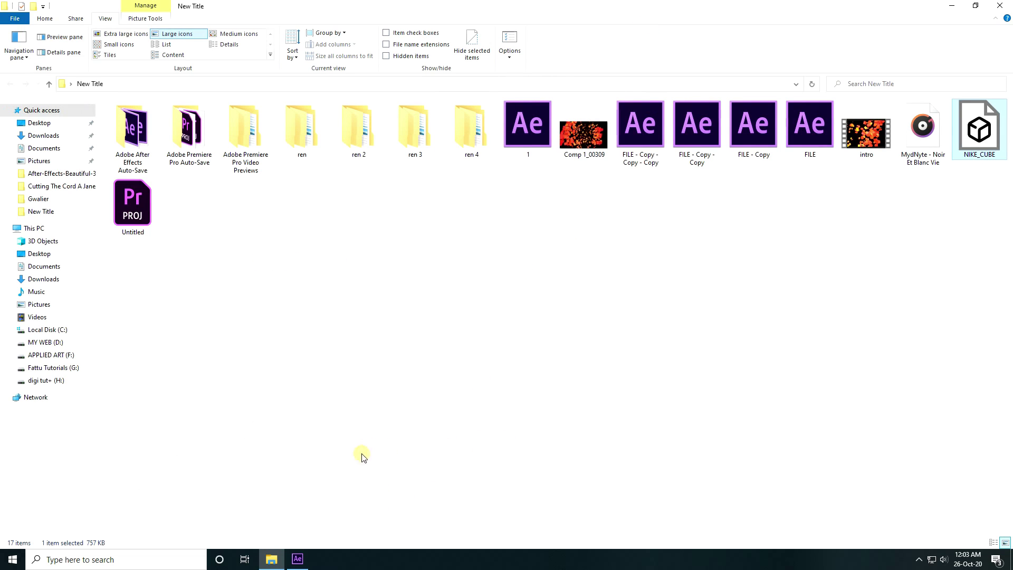
pyautogui.click(297, 558)
# Step: Import NIKE_CUBE.obj with default import preferences and orbit the preview to view the extruded logo
pyautogui.click(124, 198)
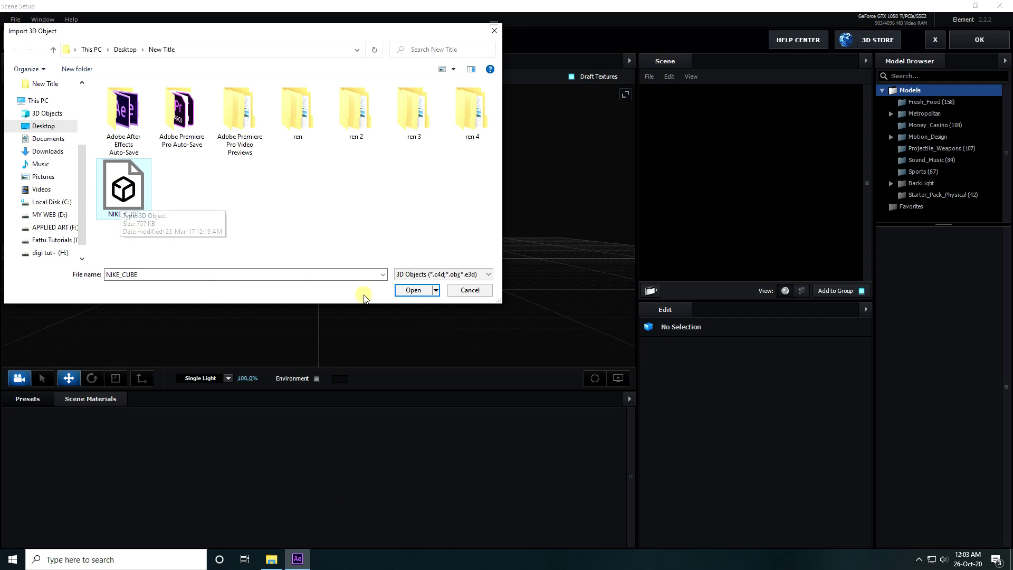
pyautogui.click(411, 290)
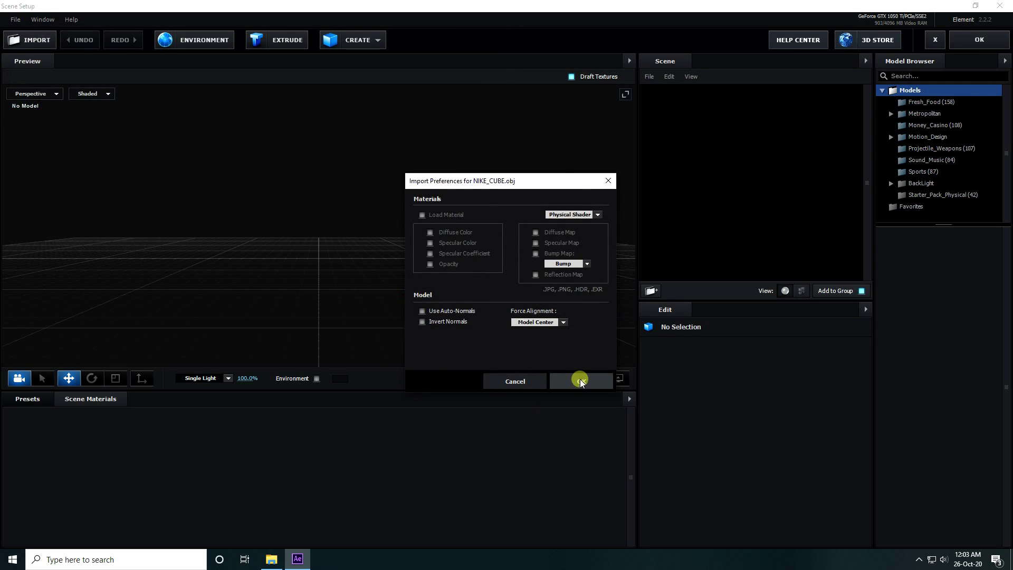
pyautogui.click(580, 380)
pyautogui.moveTo(295, 254); pyautogui.dragTo(338, 286)
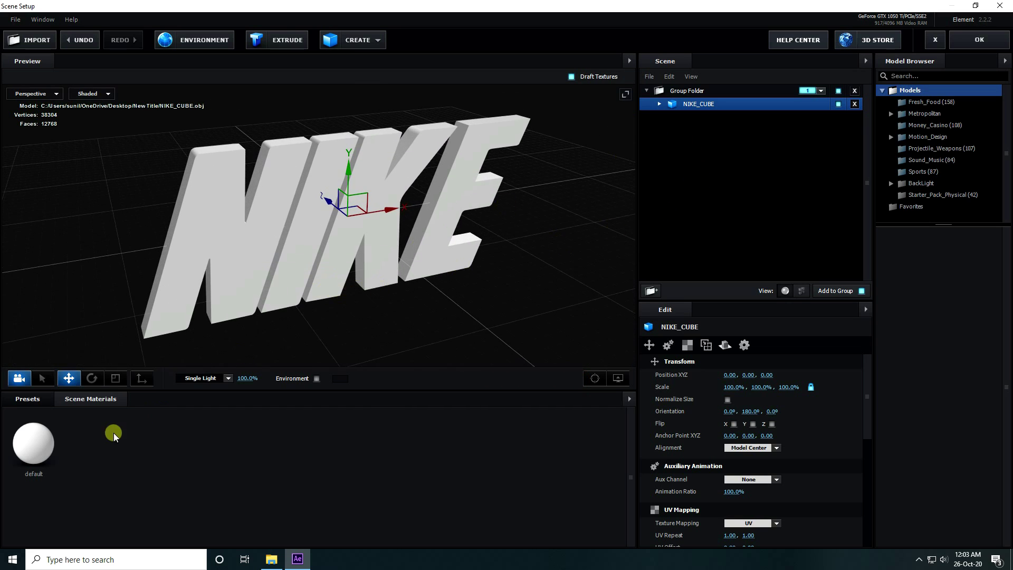
# Step: Apply the Physical preset Black_Gloss material to NIKE_CUBE and select it for editing
pyautogui.click(27, 399)
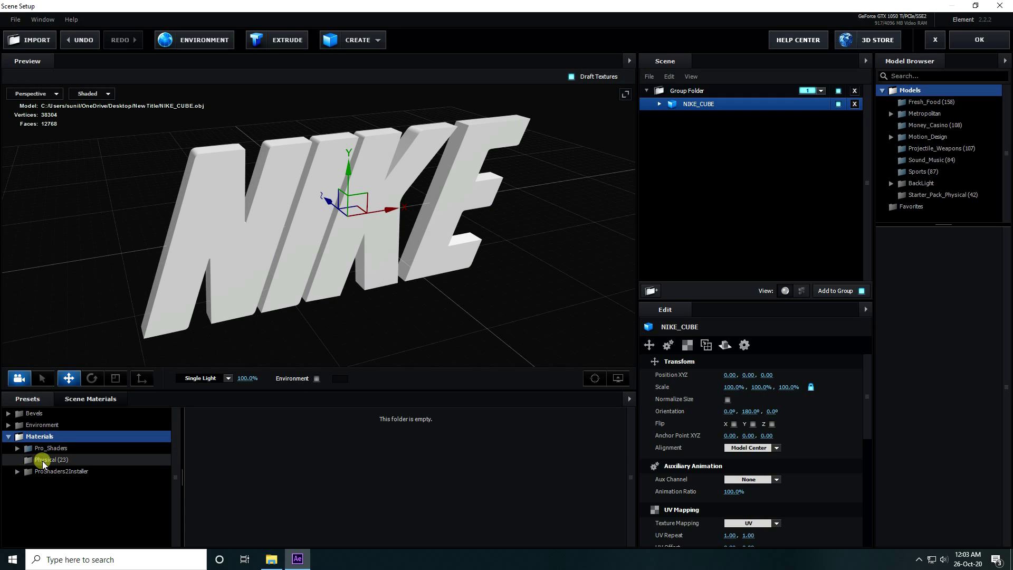
pyautogui.click(43, 460)
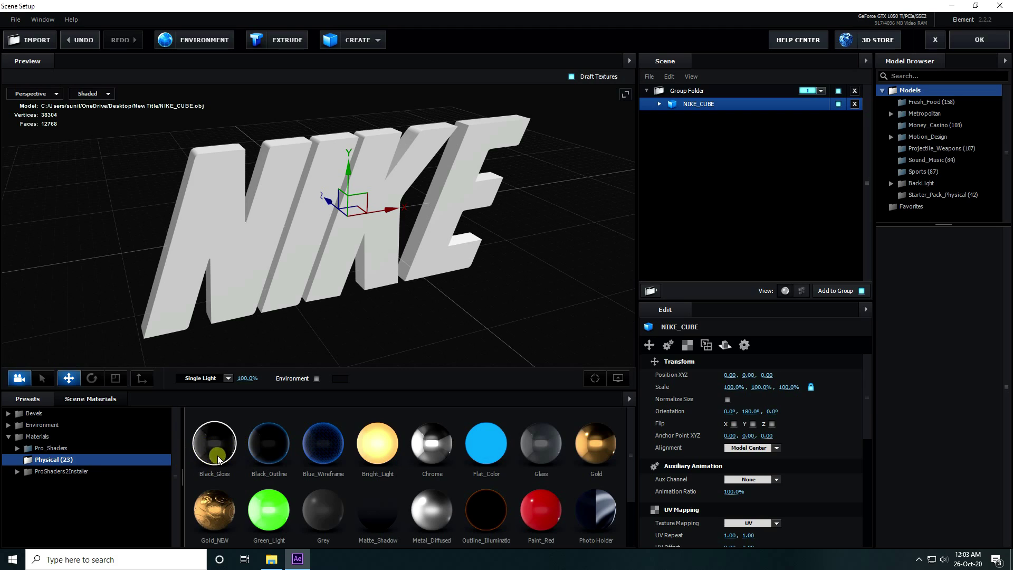
pyautogui.moveTo(204, 450); pyautogui.dragTo(697, 109)
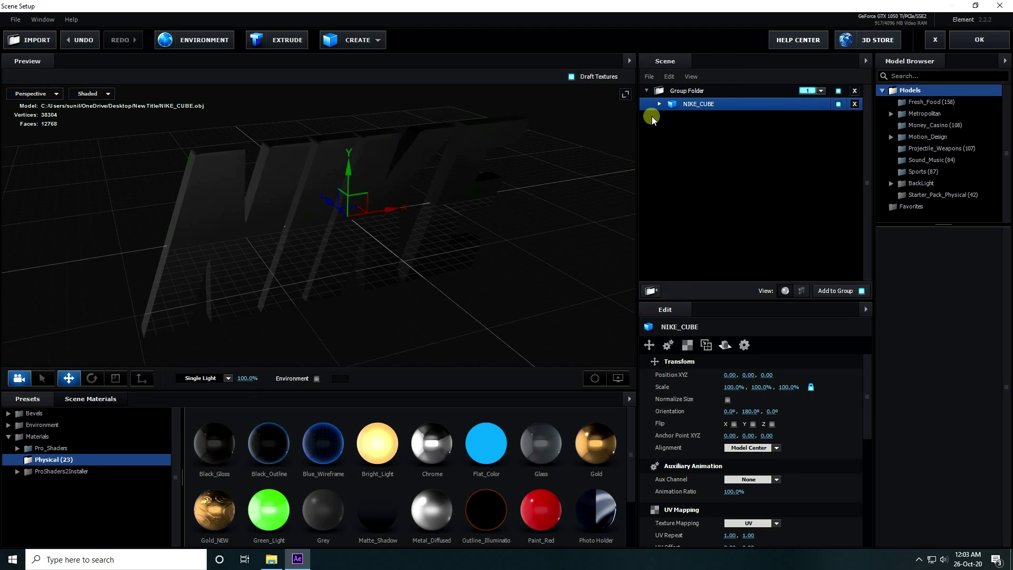
pyautogui.click(708, 119)
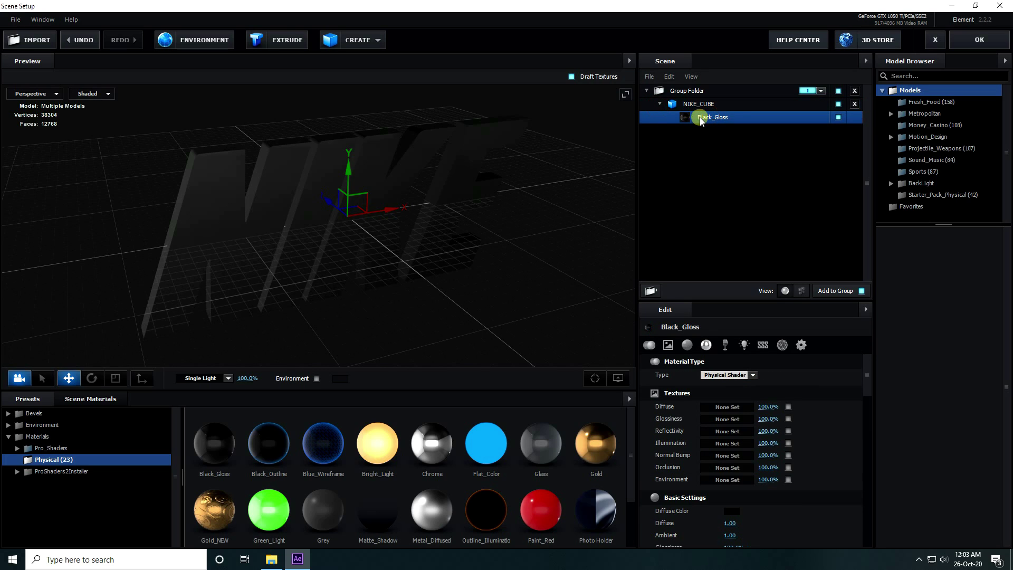
# Step: Change Black_Gloss's diffuse colour to red FF0000 and check the red logo
pyautogui.moveTo(315, 154); pyautogui.dragTo(327, 215)
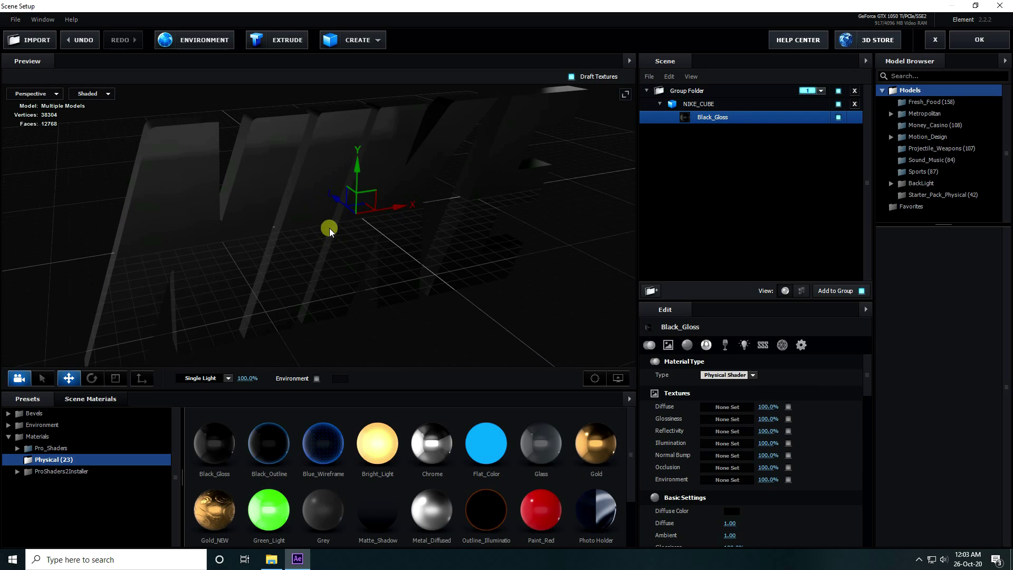
pyautogui.scroll(-3, 800, 473)
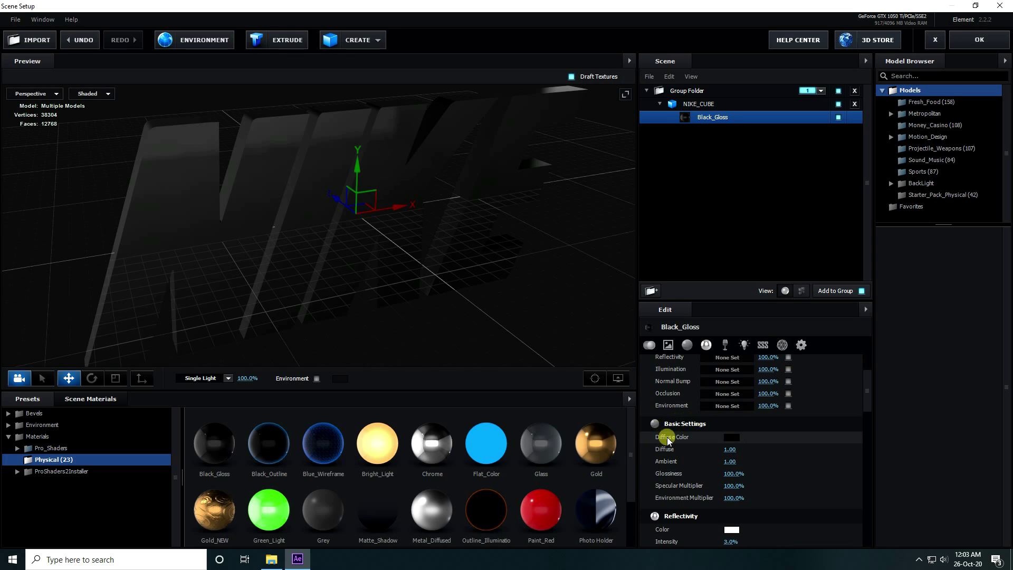
pyautogui.click(732, 437)
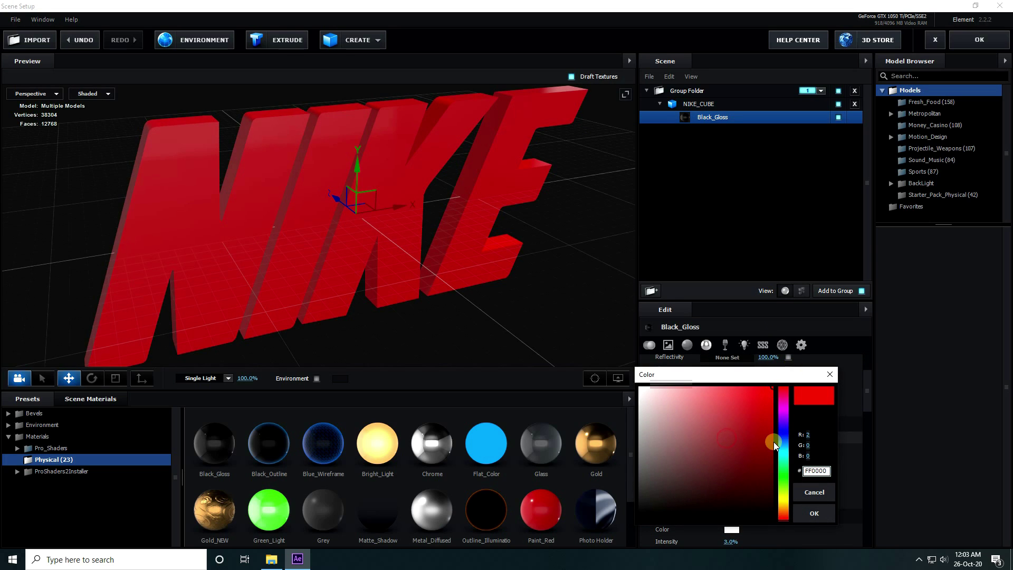
pyautogui.click(814, 512)
pyautogui.moveTo(445, 287)
pyautogui.mouseDown()
pyautogui.moveTo(384, 273)
pyautogui.moveTo(373, 260)
pyautogui.moveTo(452, 276)
pyautogui.mouseUp()
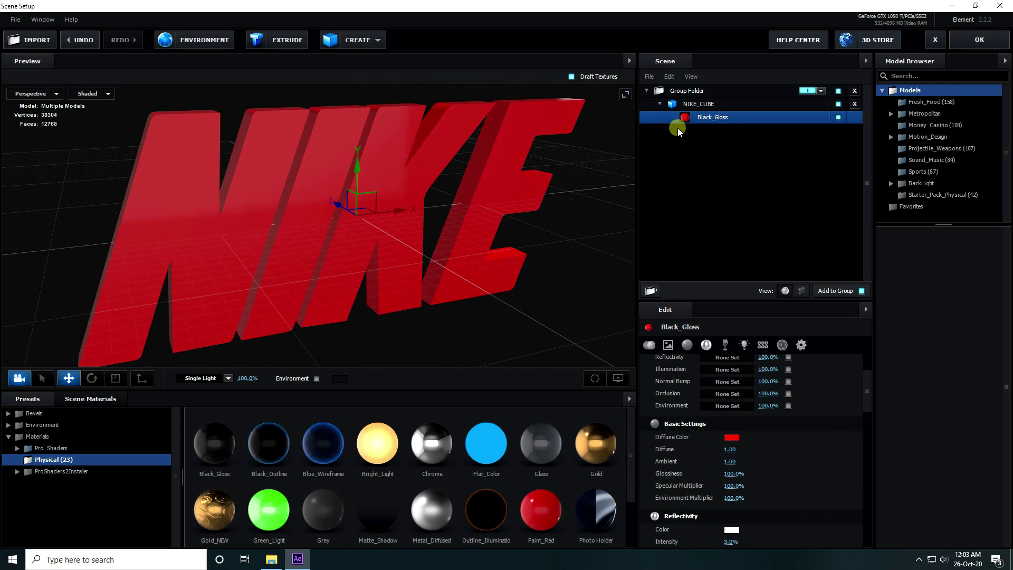
pyautogui.click(660, 103)
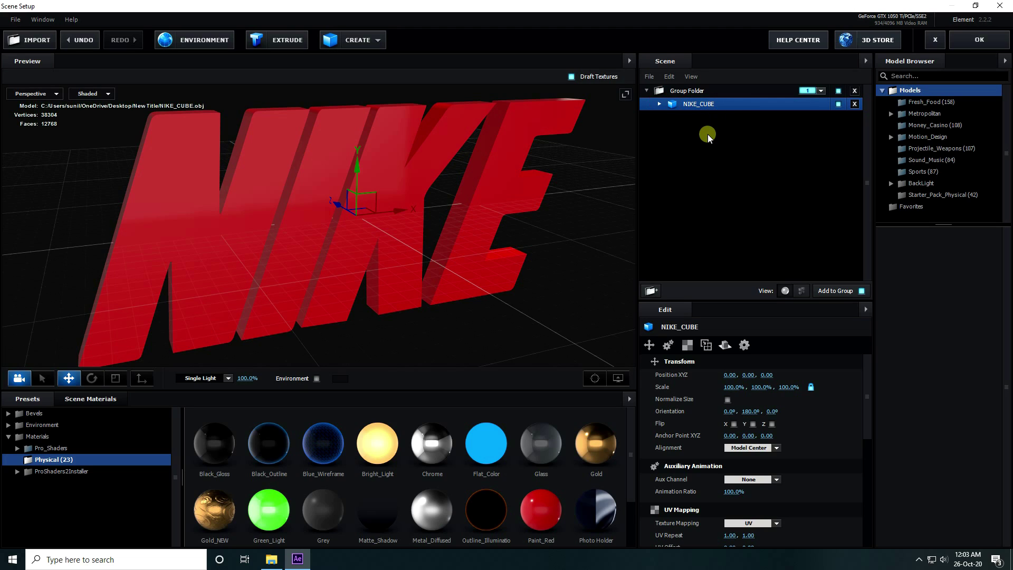
# Step: Duplicate NIKE_CUBE with Ctrl+D and move both copies out of Group Folder
pyautogui.hotkey('ctrl', 'd')
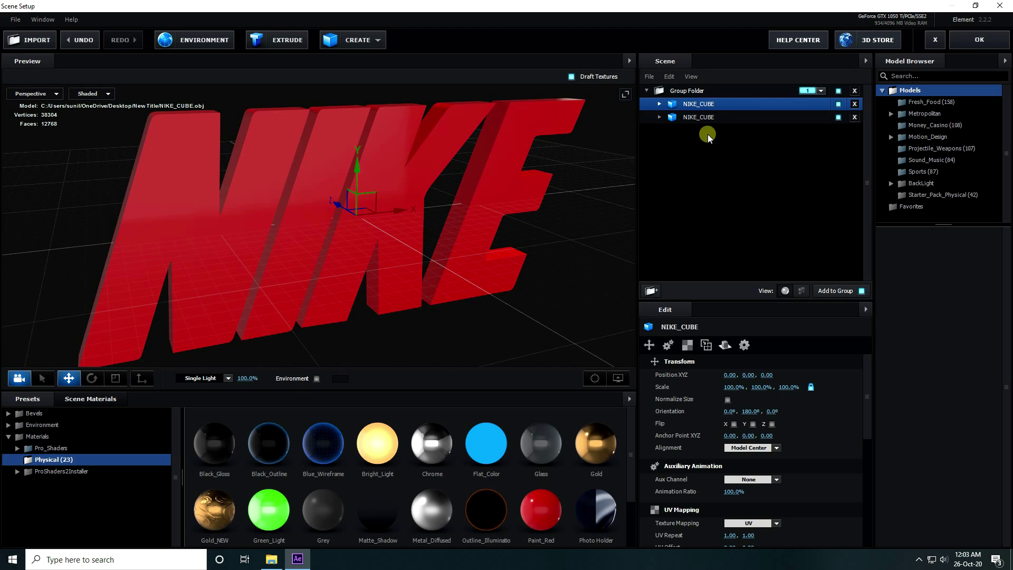
pyautogui.click(660, 117)
pyautogui.click(659, 117)
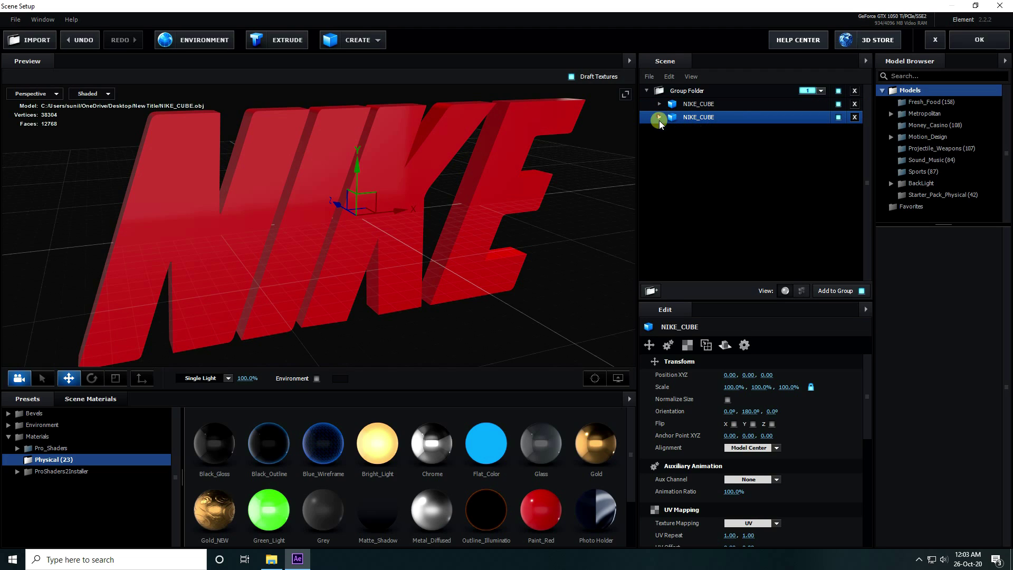
pyautogui.moveTo(701, 118); pyautogui.dragTo(700, 173)
pyautogui.moveTo(676, 102); pyautogui.dragTo(695, 176)
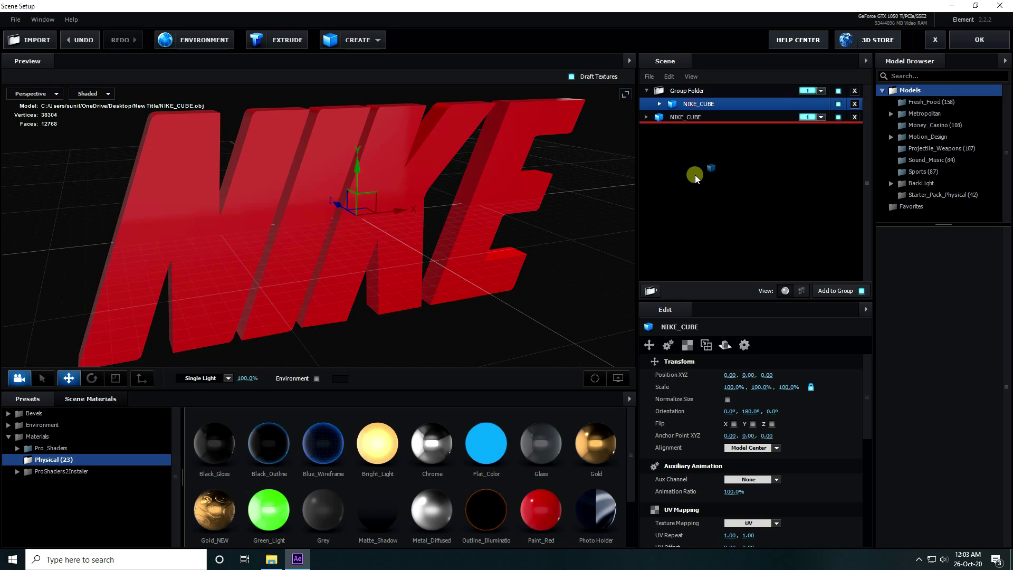
# Step: Delete the empty Group Folder and expand the second NIKE_CUBE to show its material
pyautogui.click(667, 94)
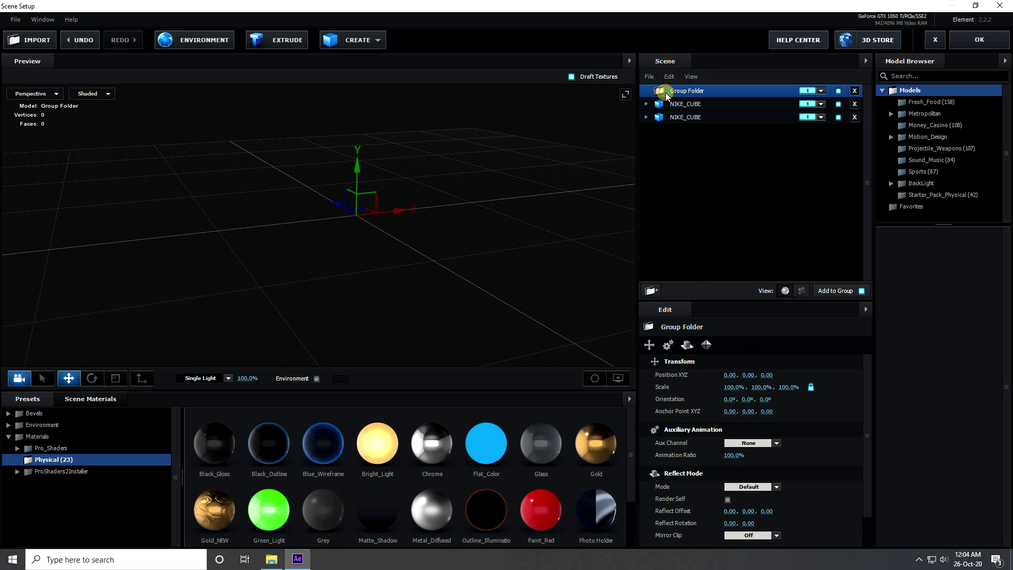
pyautogui.press('Delete')
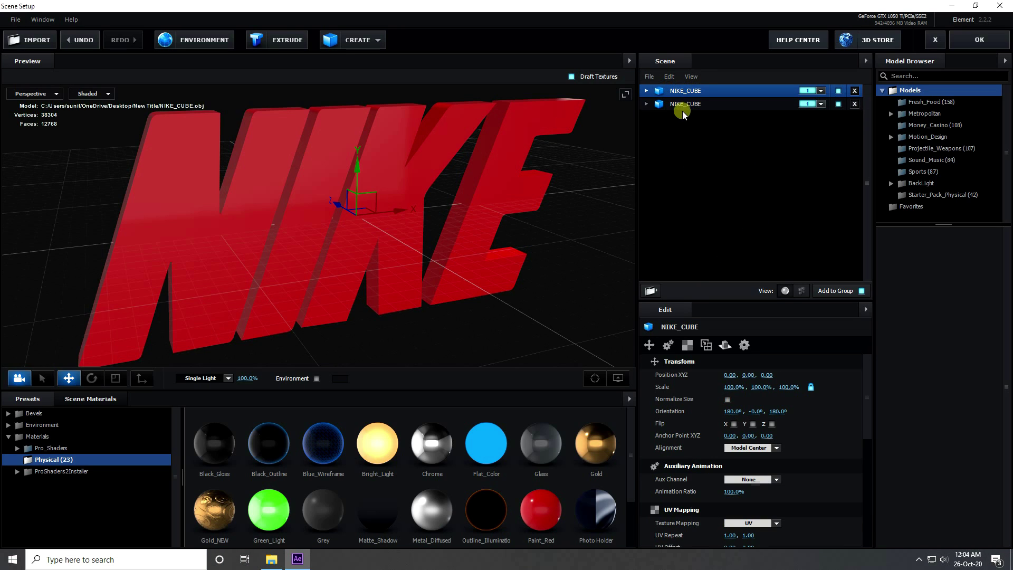
pyautogui.click(645, 103)
pyautogui.click(693, 104)
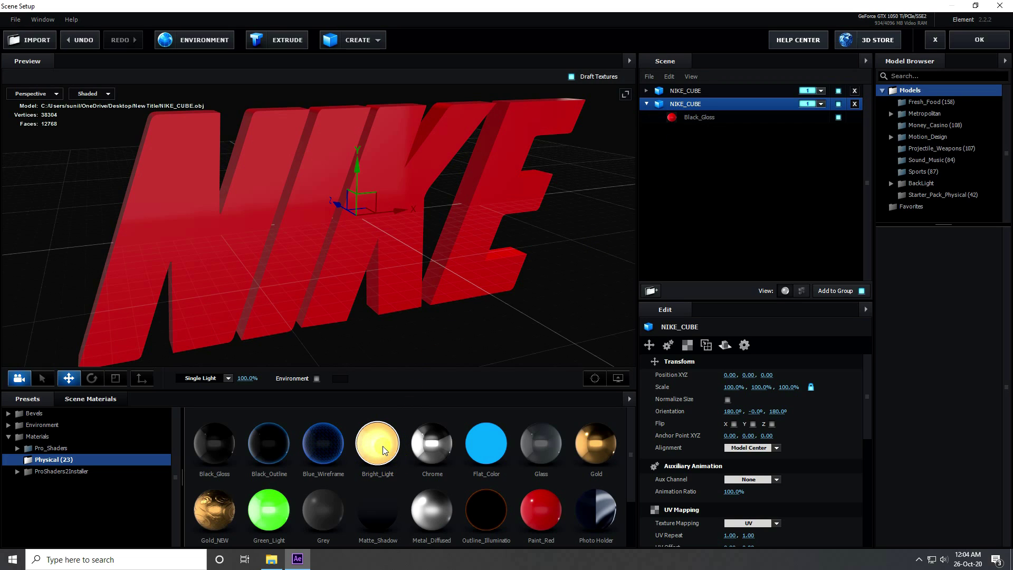
# Step: Apply the Bright_Light material to the second NIKE_CUBE and open its settings
pyautogui.moveTo(377, 452); pyautogui.dragTo(677, 118)
pyautogui.moveTo(468, 333); pyautogui.dragTo(406, 320)
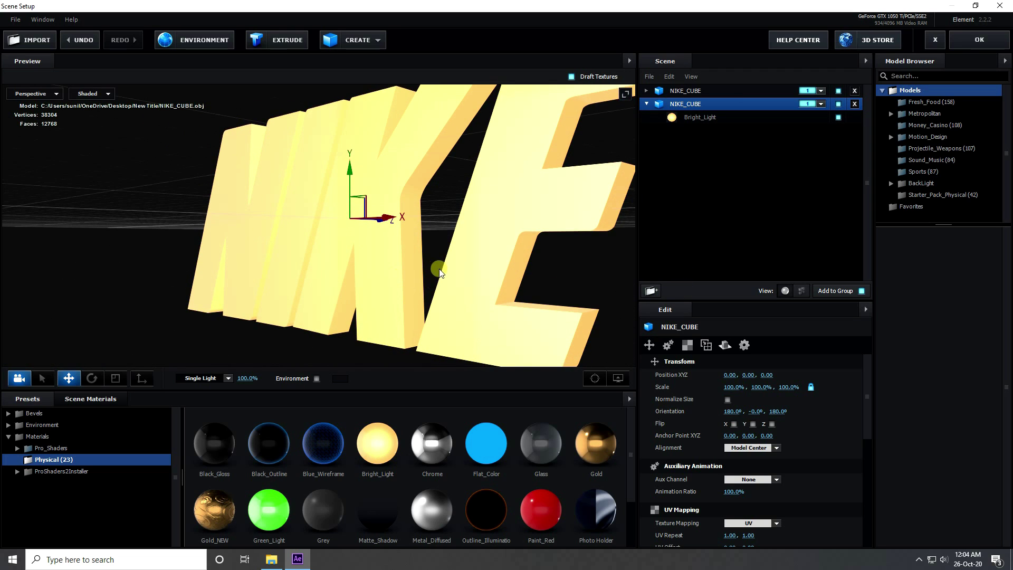
pyautogui.click(689, 118)
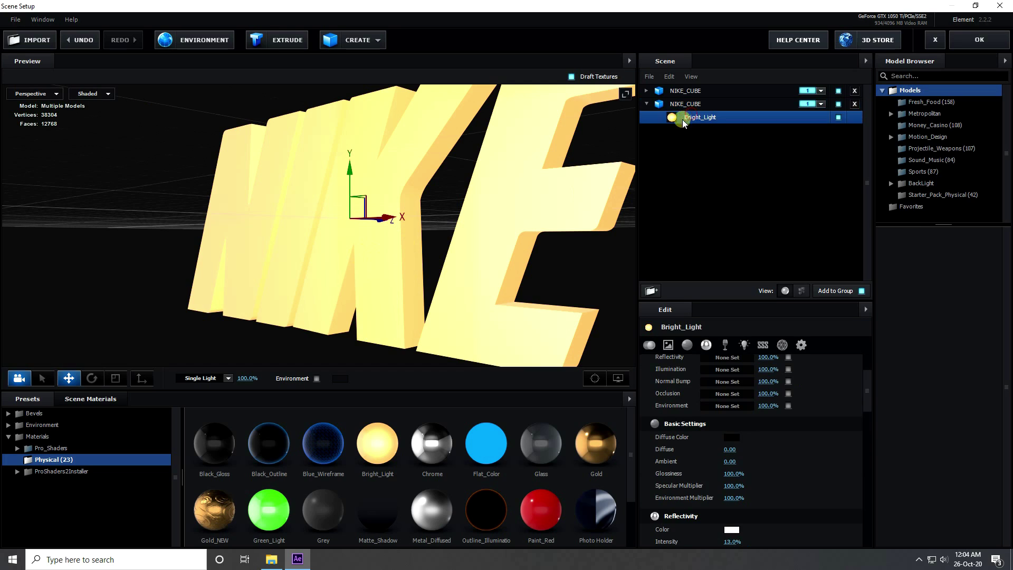
pyautogui.scroll(-4, 785, 411)
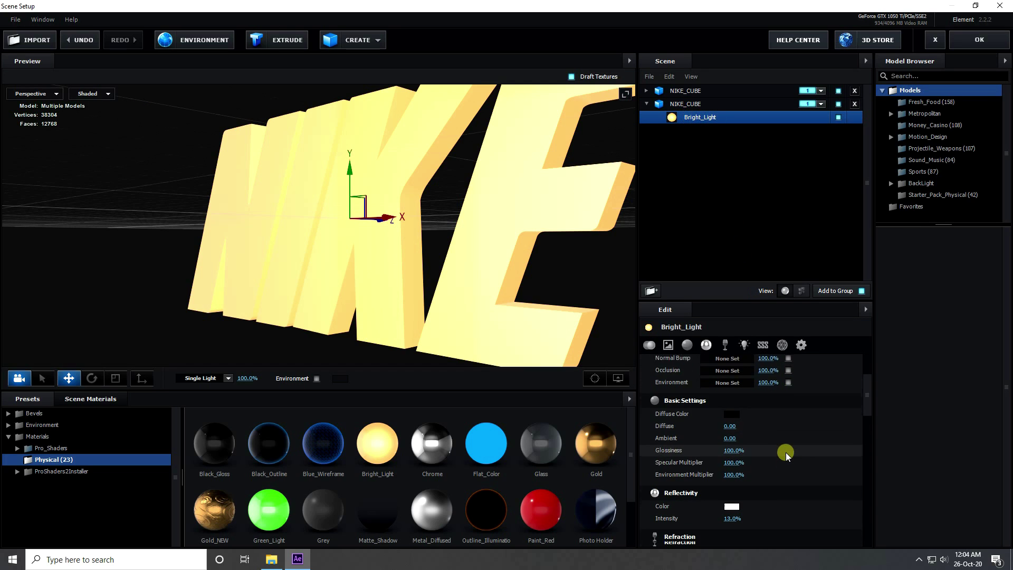
pyautogui.scroll(-3, 781, 453)
# Step: Set Bright_Light's illumination colour to orange with green 95 and blue 0
pyautogui.click(732, 447)
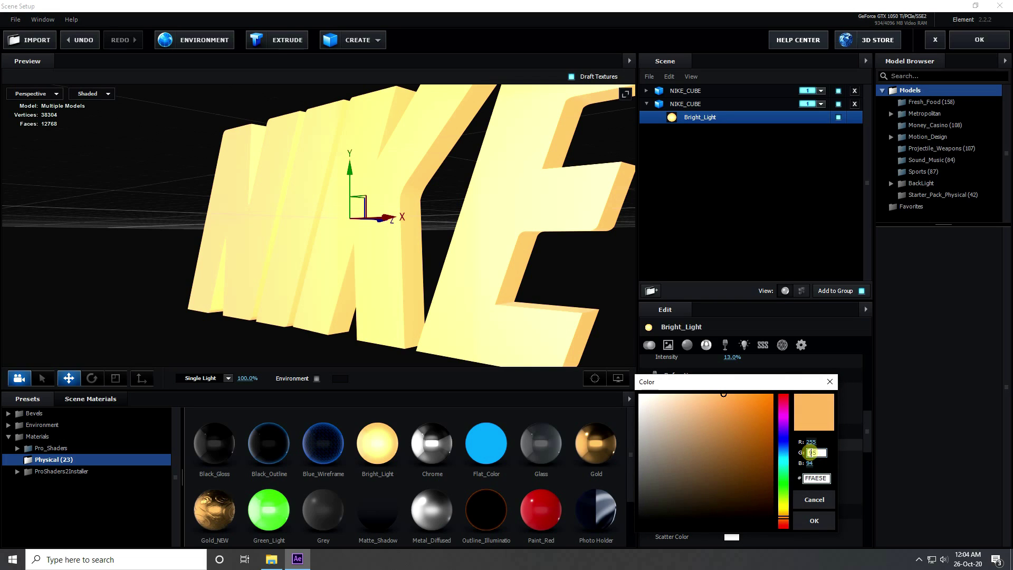
pyautogui.click(815, 464)
pyautogui.write('0')
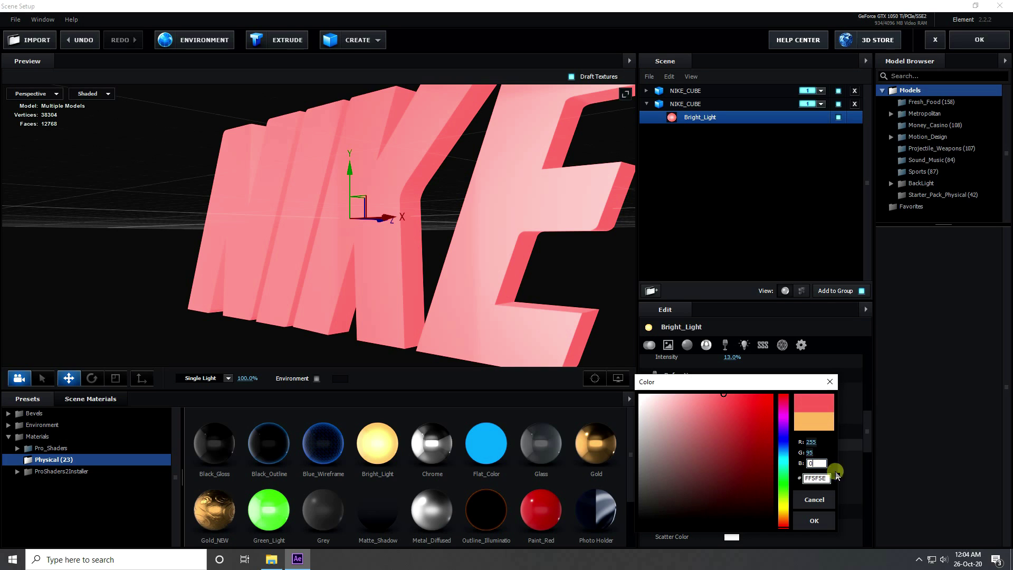
pyautogui.click(814, 521)
pyautogui.moveTo(503, 367); pyautogui.dragTo(438, 320)
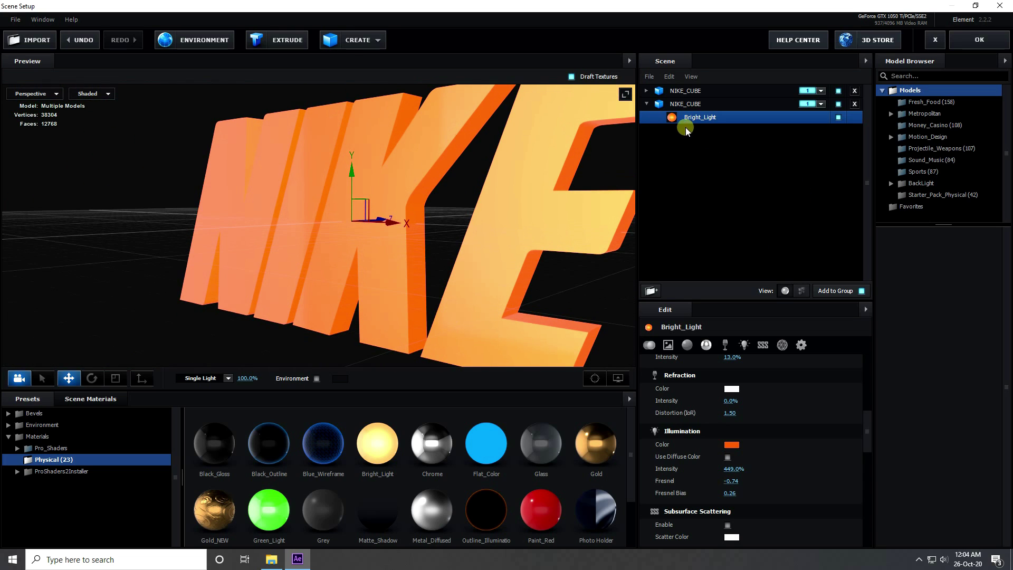
# Step: Select the second NIKE_CUBE and bring up its group assignment choices
pyautogui.click(646, 104)
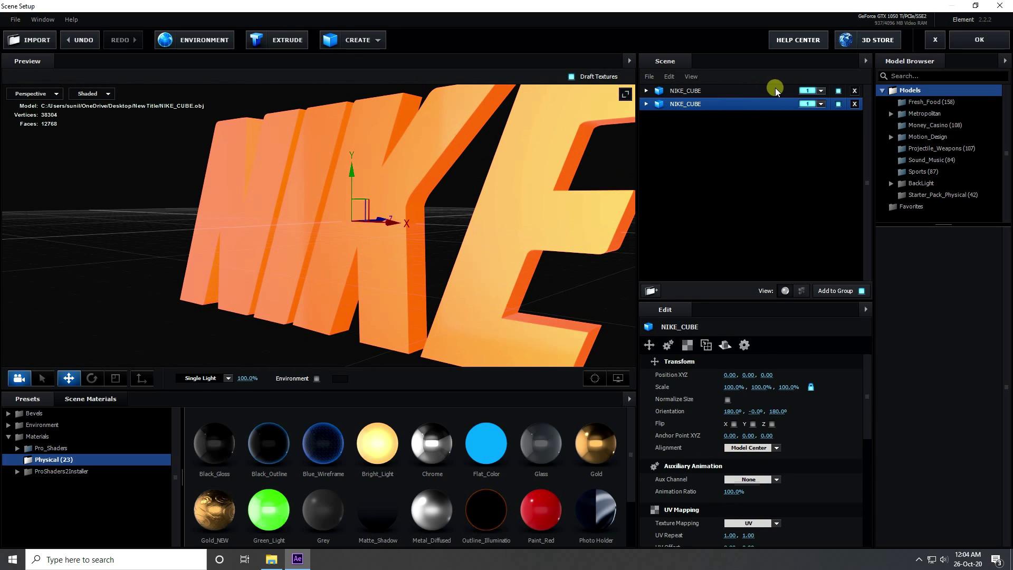
pyautogui.click(694, 91)
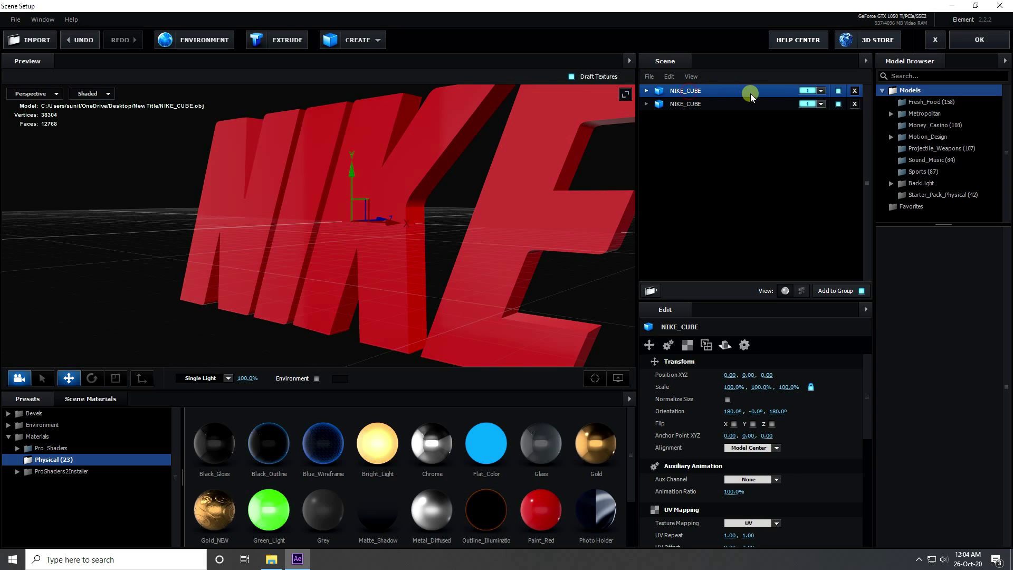
pyautogui.click(670, 103)
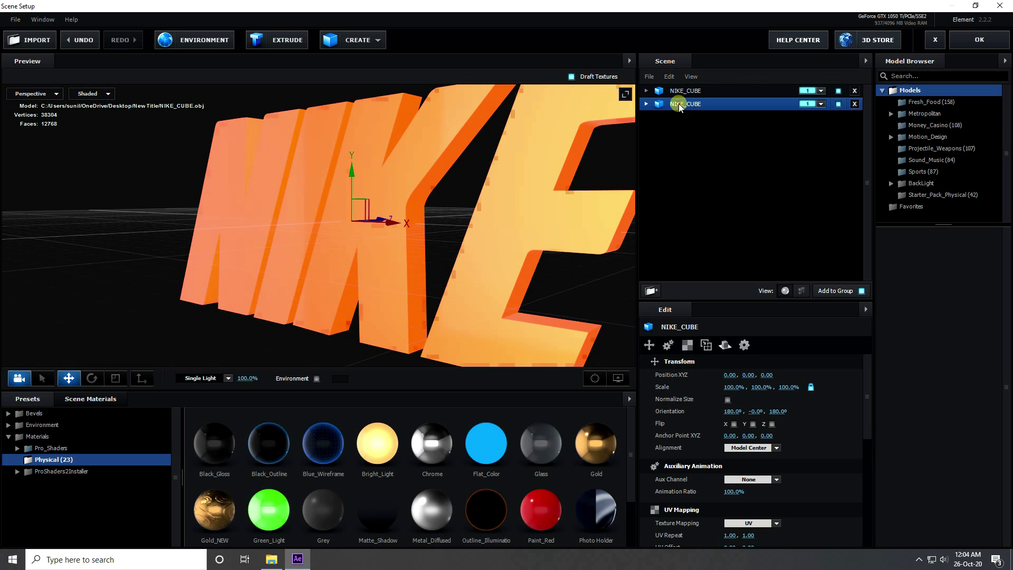
pyautogui.click(821, 104)
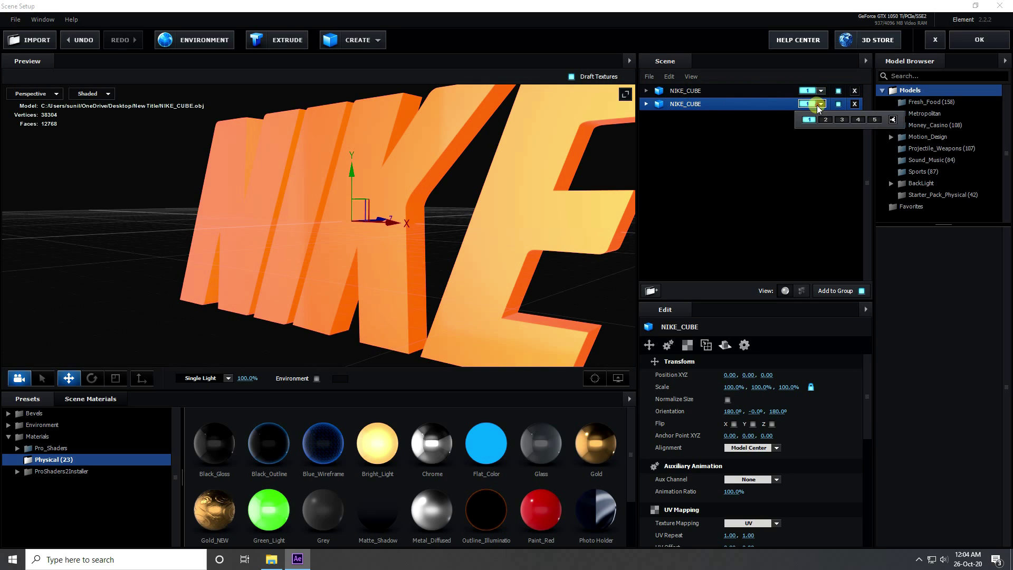
# Step: Keep the second NIKE_CUBE in group 2 and leave the environment texture settings unchanged
pyautogui.click(795, 188)
pyautogui.moveTo(480, 224); pyautogui.dragTo(396, 230)
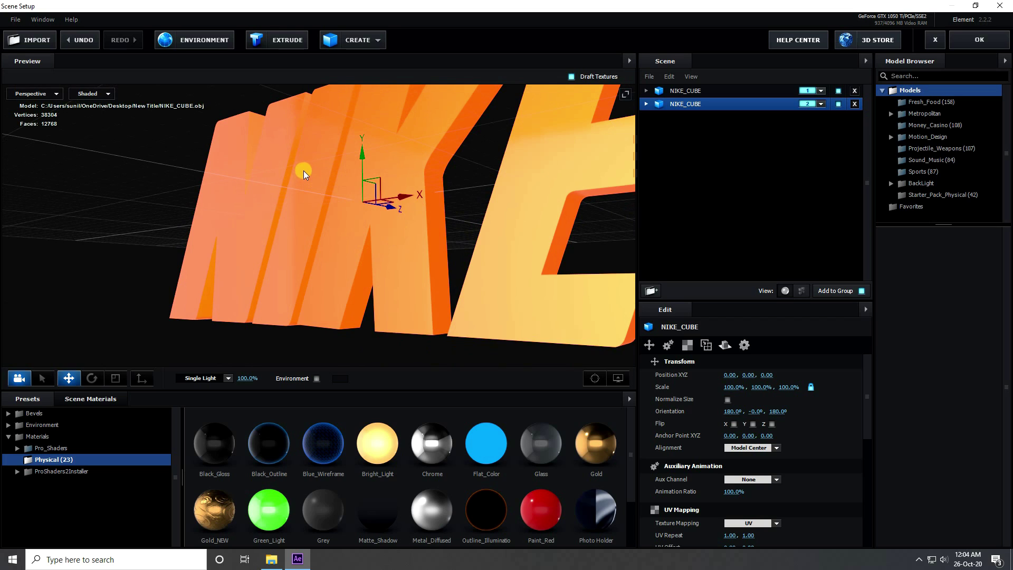
pyautogui.click(185, 41)
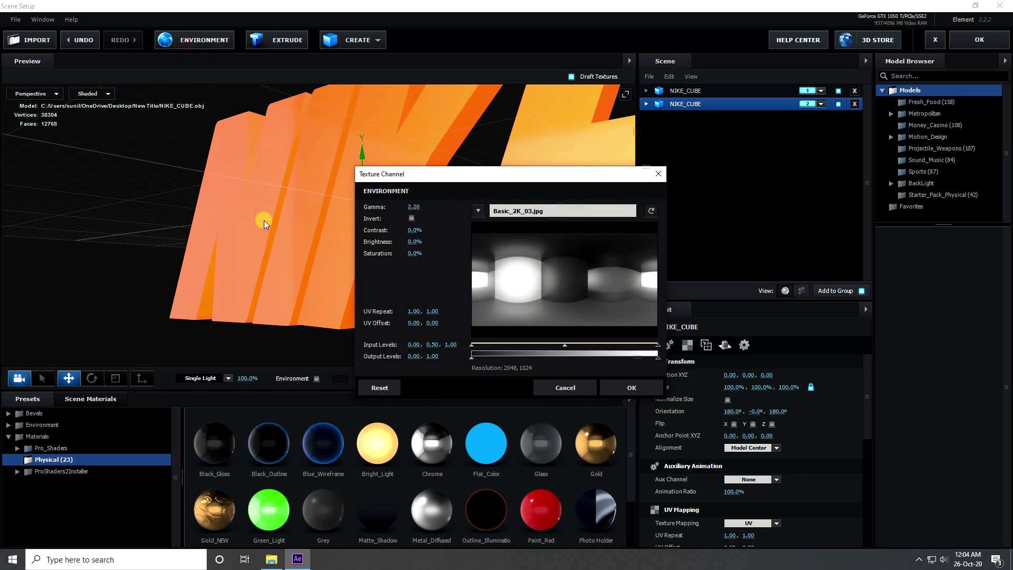
pyautogui.click(553, 393)
# Step: Light the scene with the BackLight_2K_31 environment preset and confirm Scene Setup
pyautogui.click(44, 424)
pyautogui.click(9, 425)
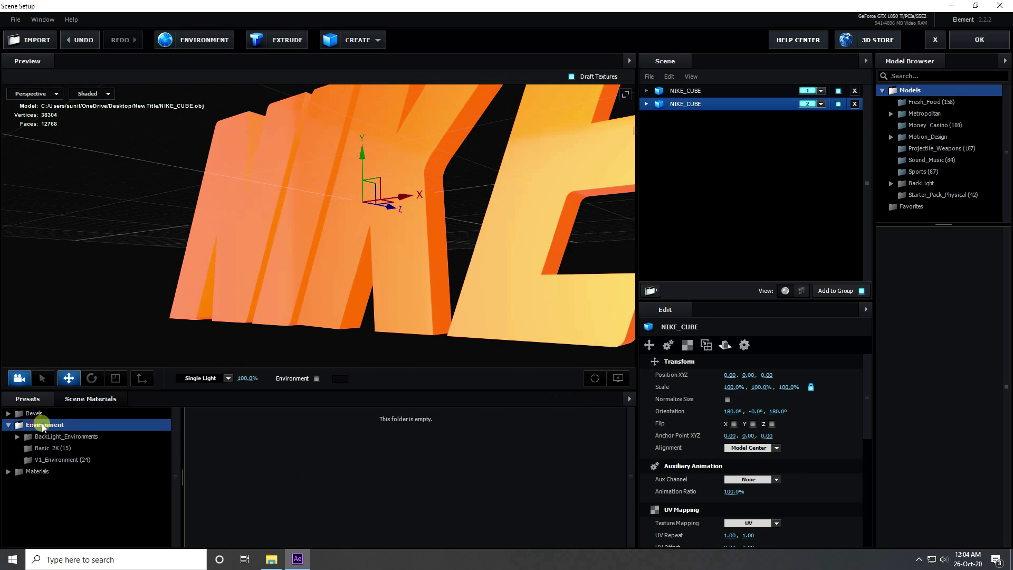
pyautogui.doubleClick(56, 436)
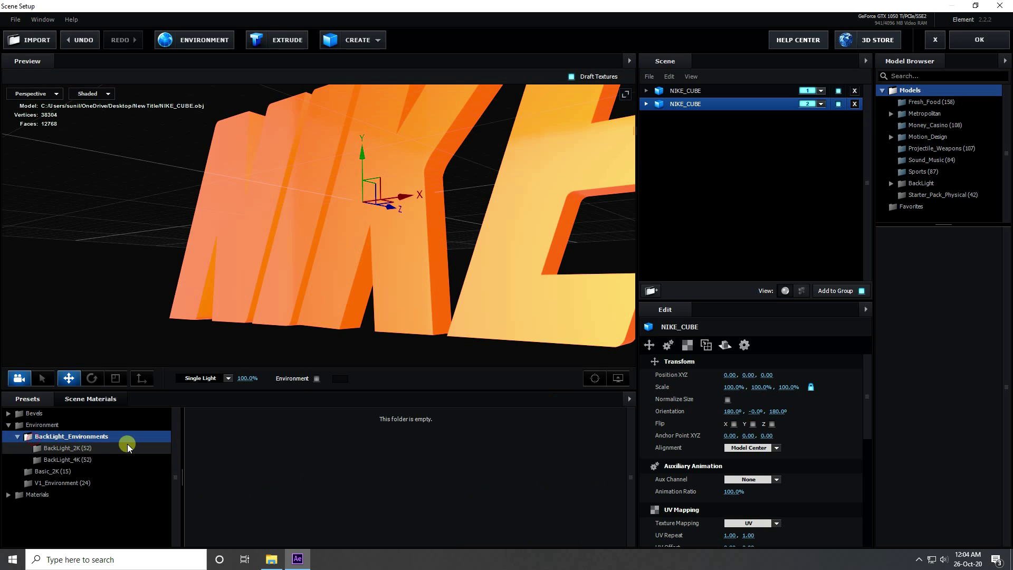
pyautogui.click(64, 448)
pyautogui.scroll(-2, 403, 459)
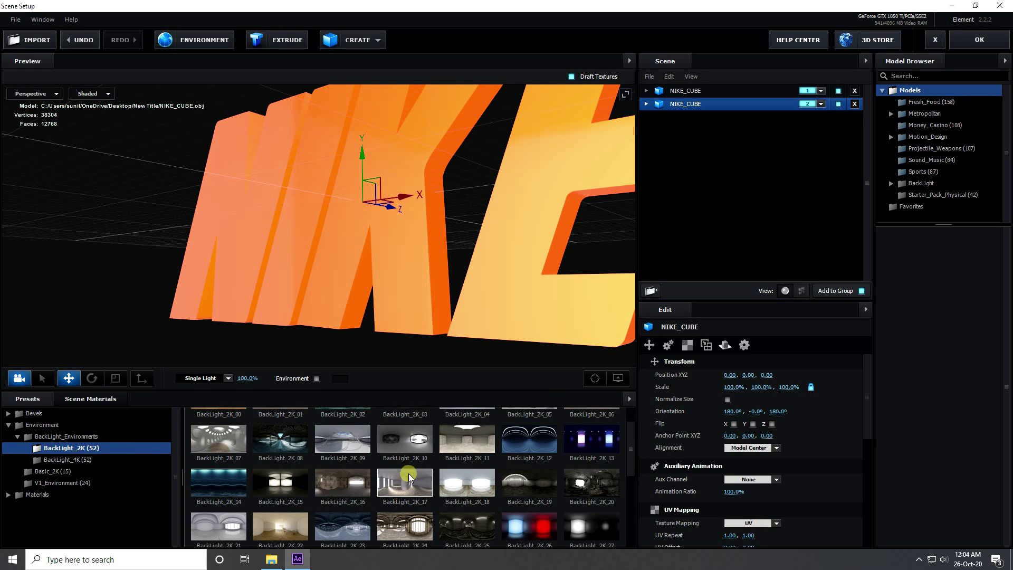
pyautogui.scroll(-2, 450, 463)
pyautogui.scroll(-1, 422, 467)
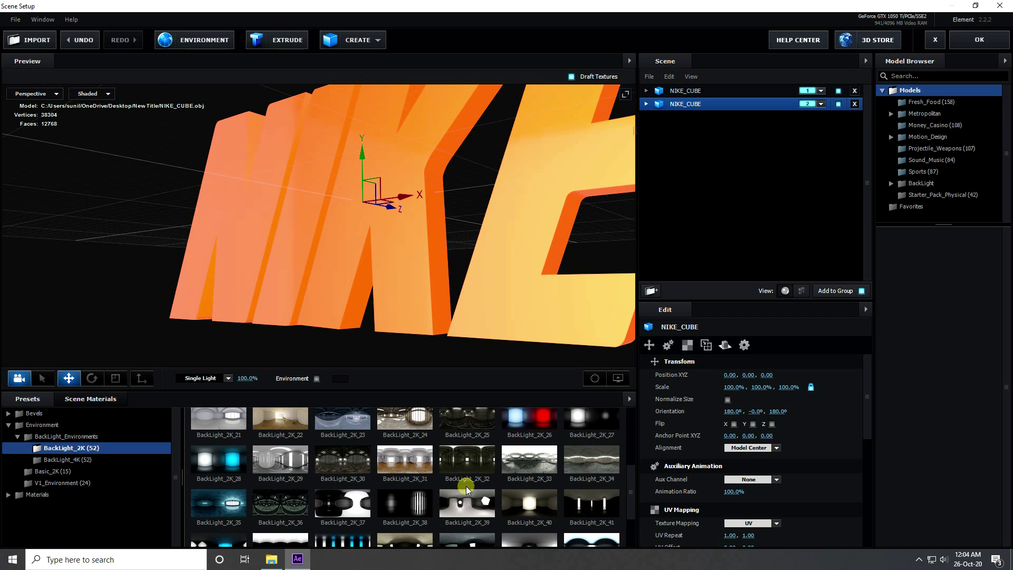
pyautogui.click(407, 468)
pyautogui.moveTo(307, 315)
pyautogui.mouseDown()
pyautogui.moveTo(285, 324)
pyautogui.moveTo(300, 310)
pyautogui.moveTo(348, 305)
pyautogui.moveTo(294, 317)
pyautogui.moveTo(317, 248)
pyautogui.moveTo(315, 320)
pyautogui.mouseUp()
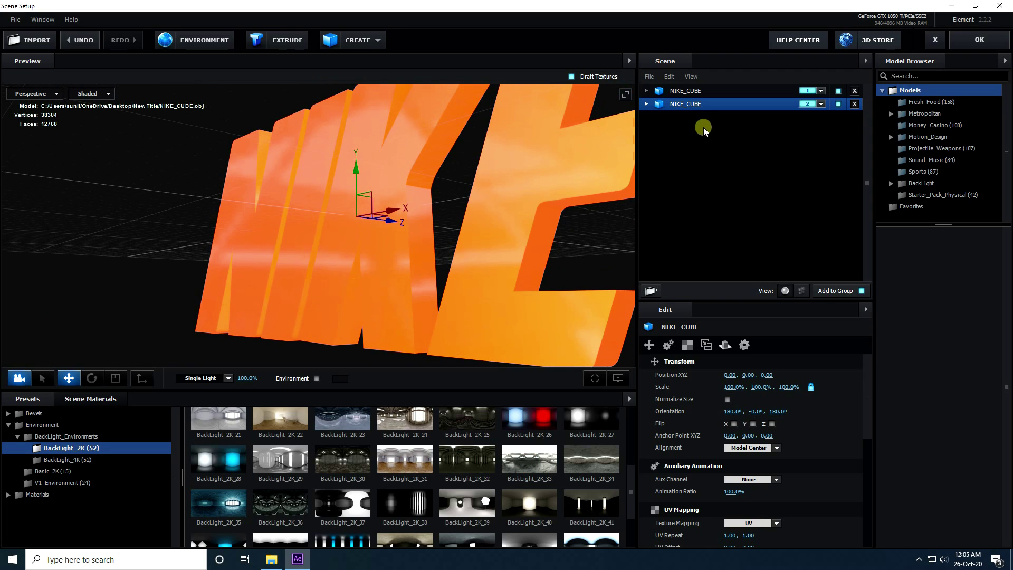
pyautogui.click(982, 41)
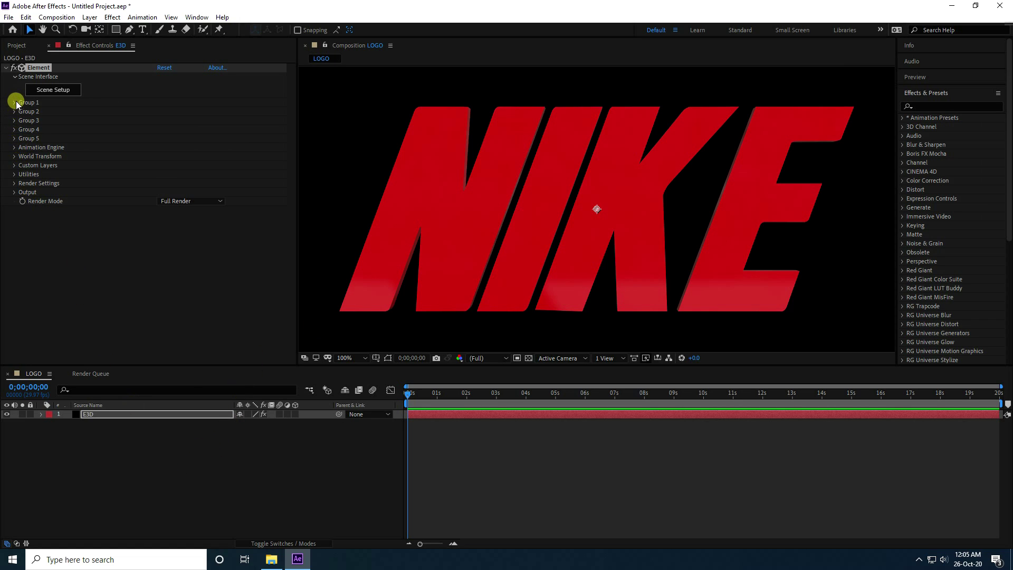
# Step: Enable Element's Animation Engine and scrub Animation to preview the Group 1 to Group 2 morph
pyautogui.click(15, 148)
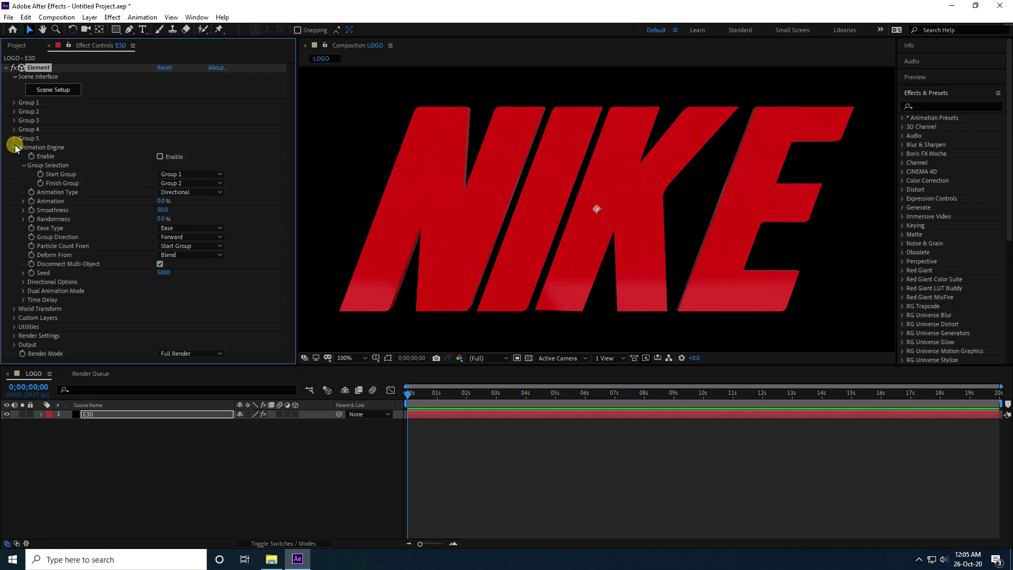
pyautogui.click(160, 156)
pyautogui.click(159, 201)
pyautogui.moveTo(162, 200)
pyautogui.mouseDown()
pyautogui.moveTo(196, 201)
pyautogui.moveTo(151, 201)
pyautogui.moveTo(231, 201)
pyautogui.moveTo(157, 206)
pyautogui.moveTo(226, 204)
pyautogui.moveTo(166, 203)
pyautogui.mouseUp()
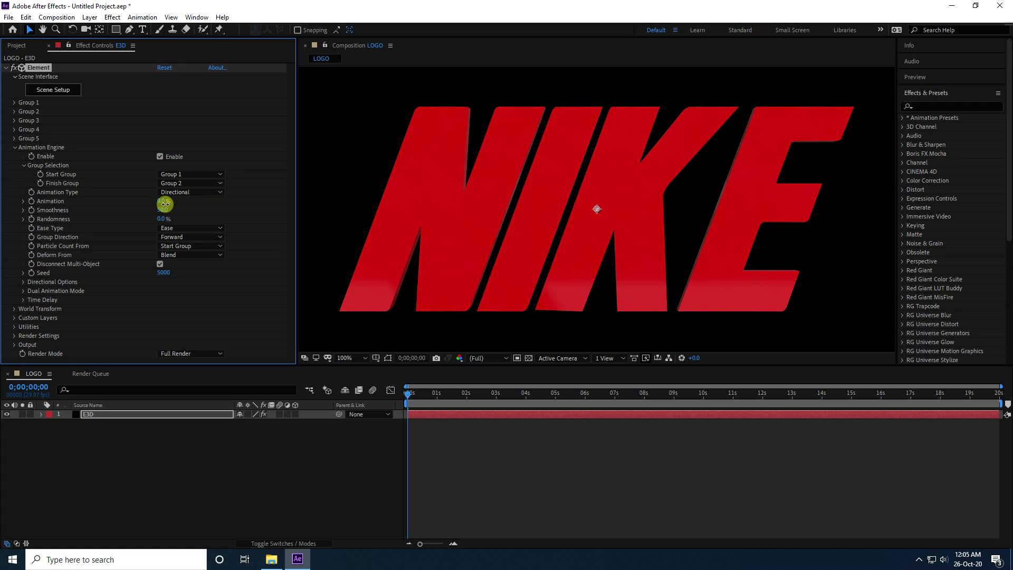
# Step: Enable Multi-Object under Group 1's Particle Look settings
pyautogui.click(14, 103)
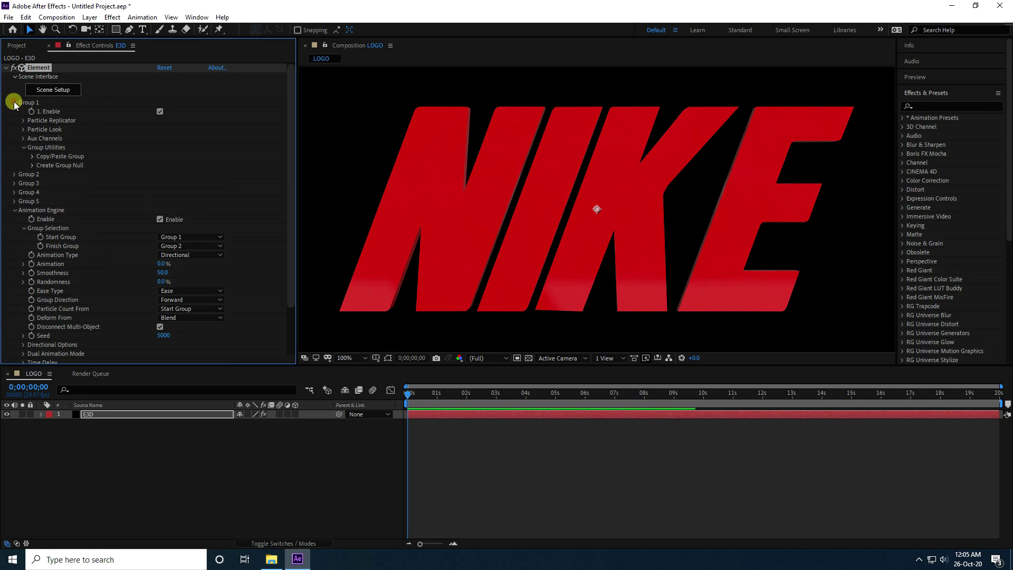
pyautogui.click(23, 129)
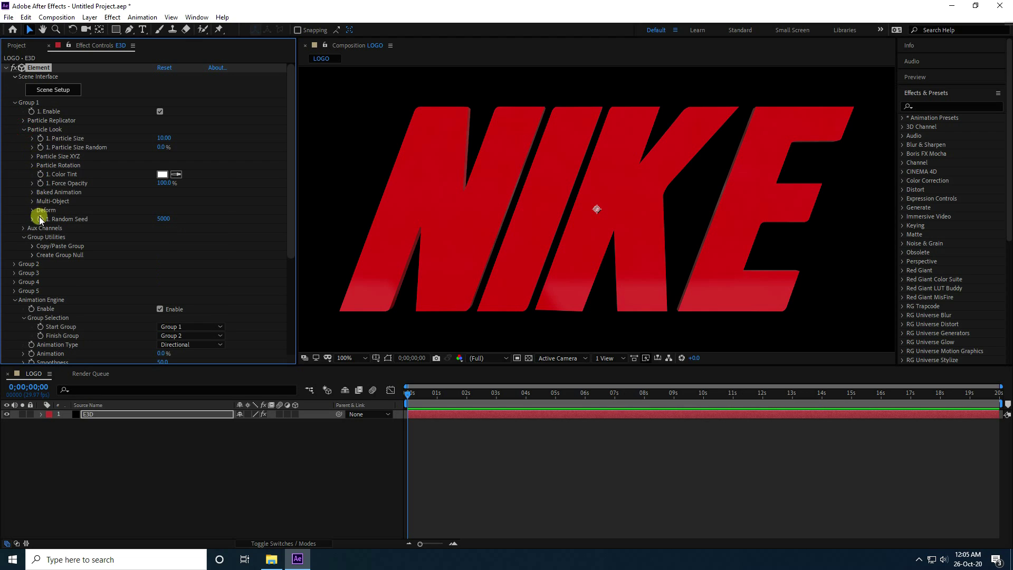
pyautogui.click(31, 201)
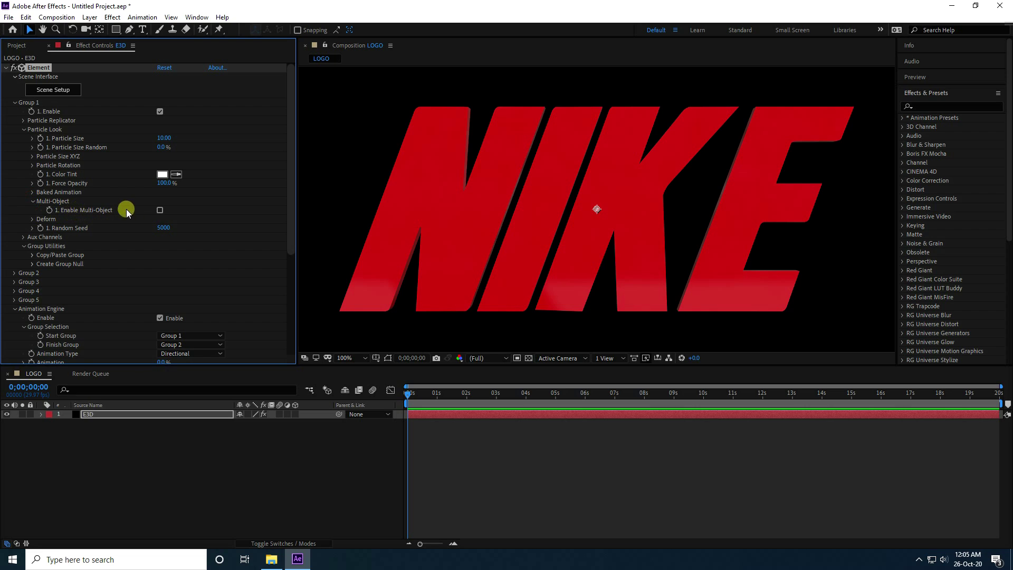
pyautogui.click(160, 210)
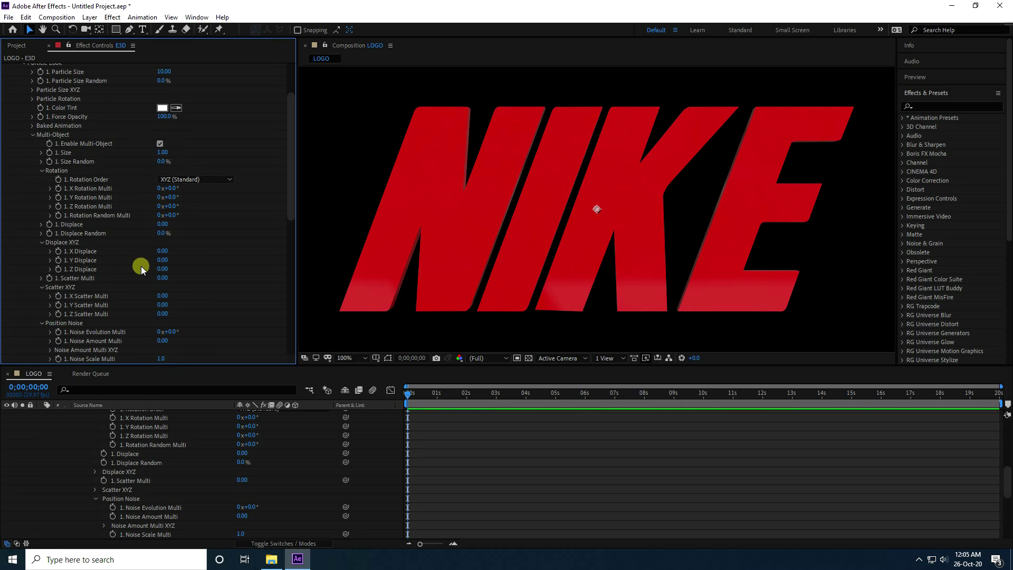
pyautogui.scroll(3, 58, 167)
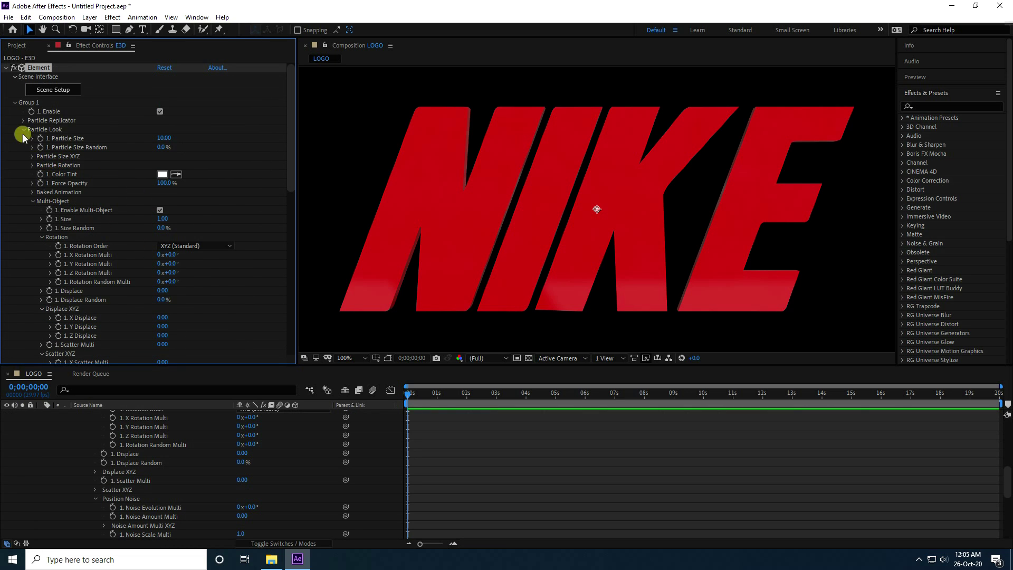
pyautogui.click(17, 102)
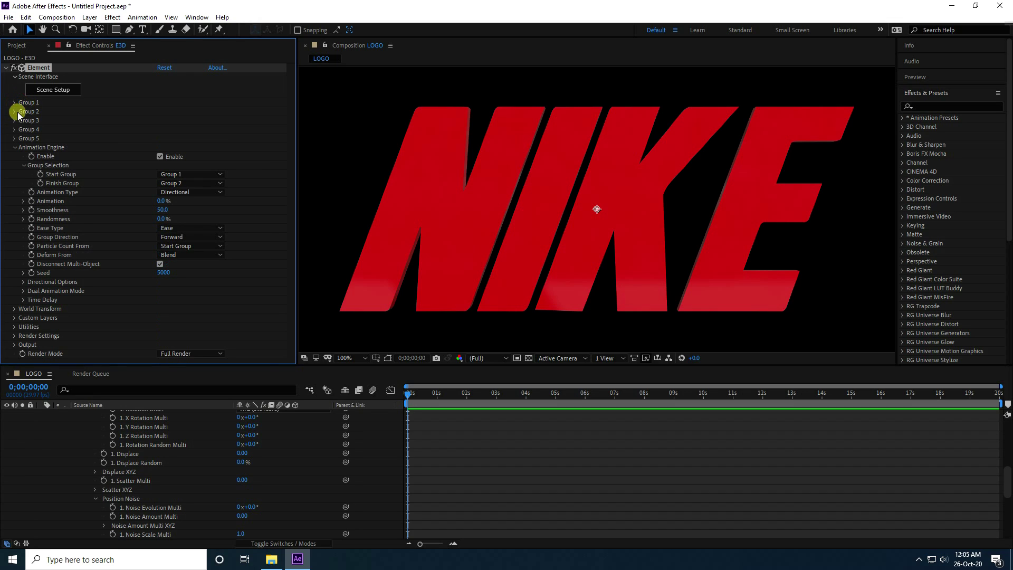
# Step: Enable Multi-Object under Group 2's Particle Look settings
pyautogui.click(15, 112)
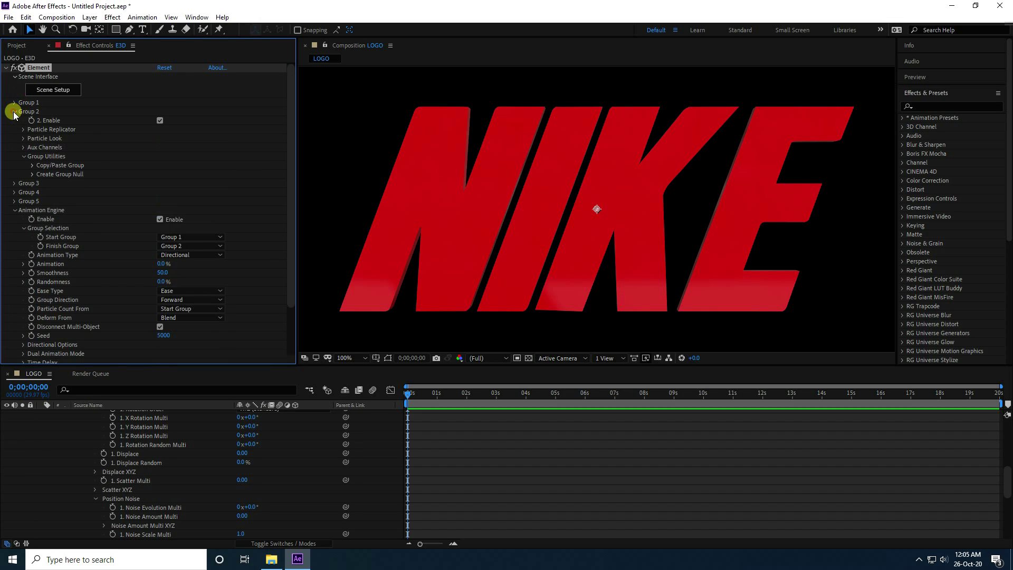
pyautogui.click(23, 139)
pyautogui.click(38, 209)
pyautogui.click(33, 210)
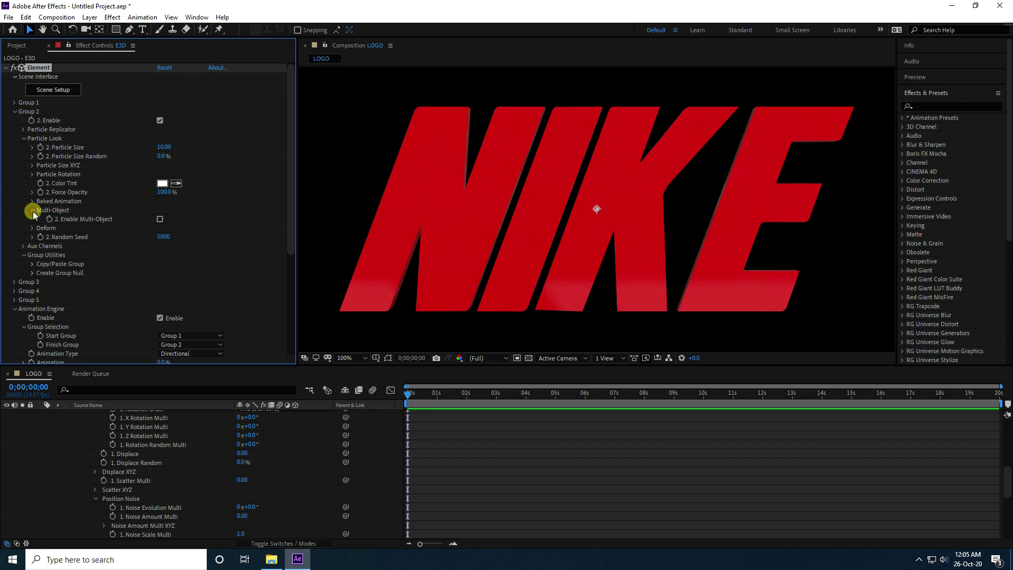
pyautogui.click(159, 218)
# Step: Set the Animation Engine's Animation amount to 70%
pyautogui.scroll(-3, 134, 257)
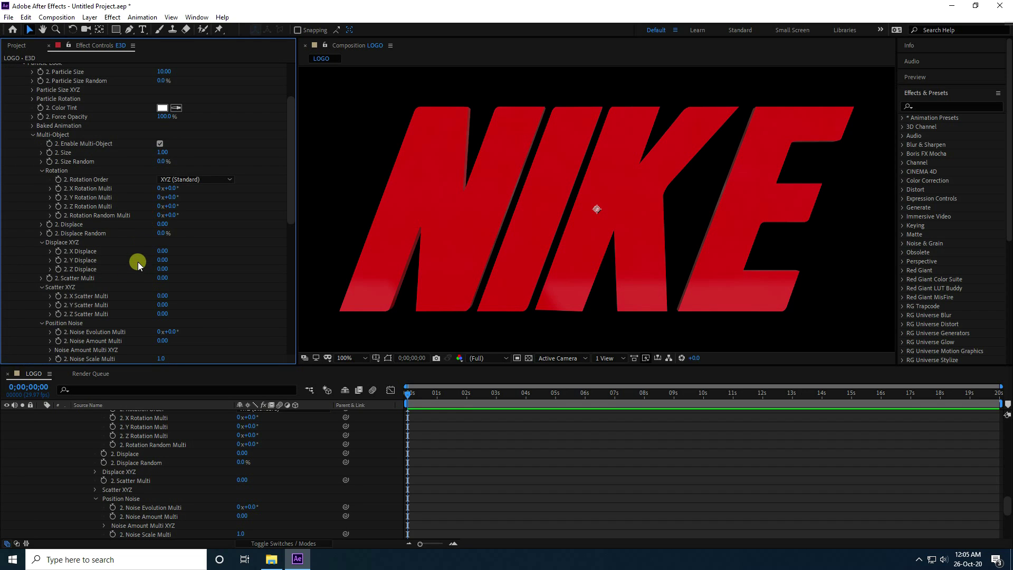
pyautogui.scroll(-10, 219, 254)
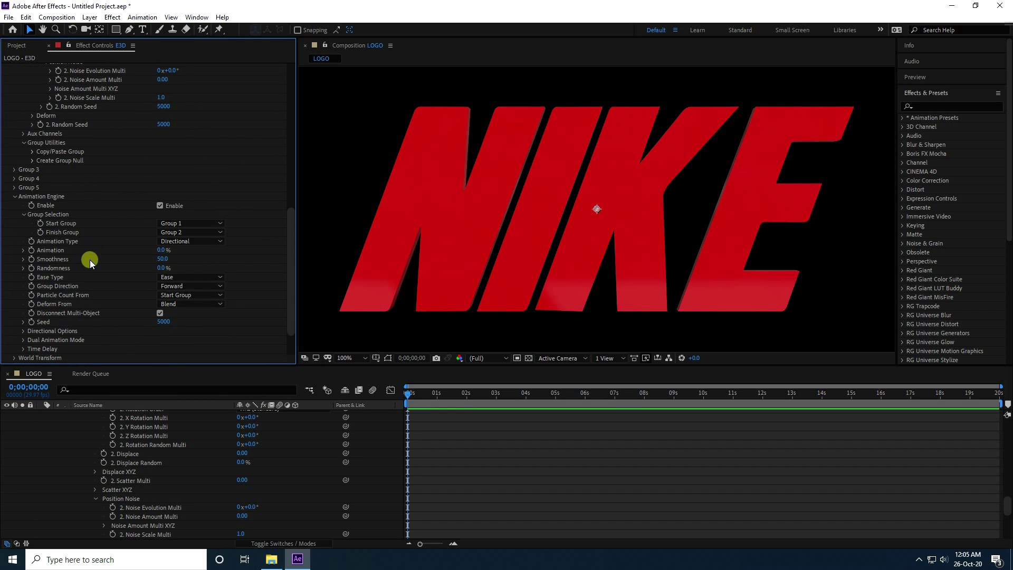
pyautogui.moveTo(159, 250)
pyautogui.mouseDown()
pyautogui.moveTo(195, 248)
pyautogui.moveTo(158, 248)
pyautogui.moveTo(192, 249)
pyautogui.moveTo(163, 248)
pyautogui.moveTo(174, 246)
pyautogui.mouseUp()
# Step: Give Group 2 fully random piece sizes with Multi-Object Size 0, then test the scatter at 7% Animation
pyautogui.scroll(20, 255, 249)
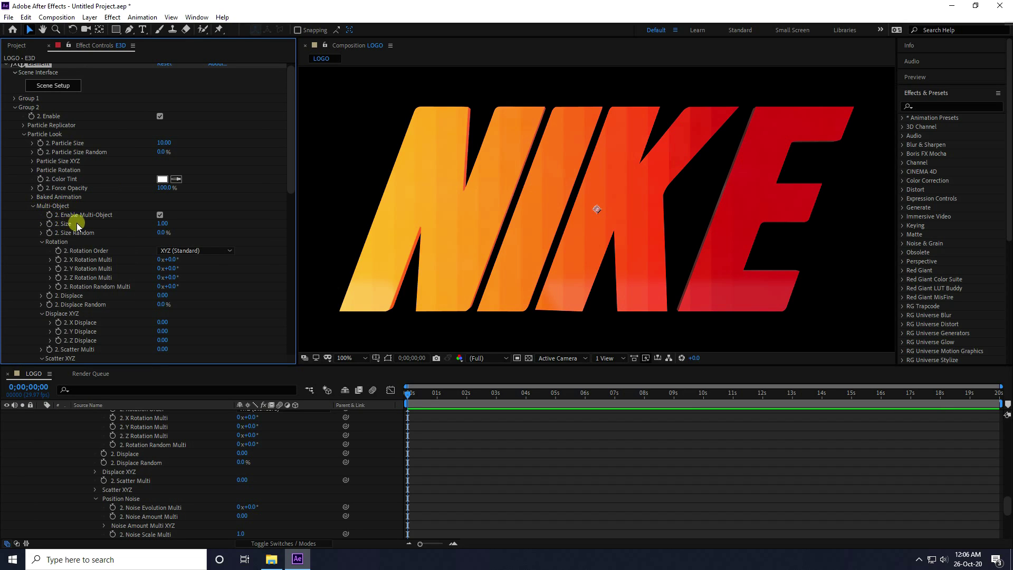
pyautogui.moveTo(160, 232); pyautogui.dragTo(251, 227)
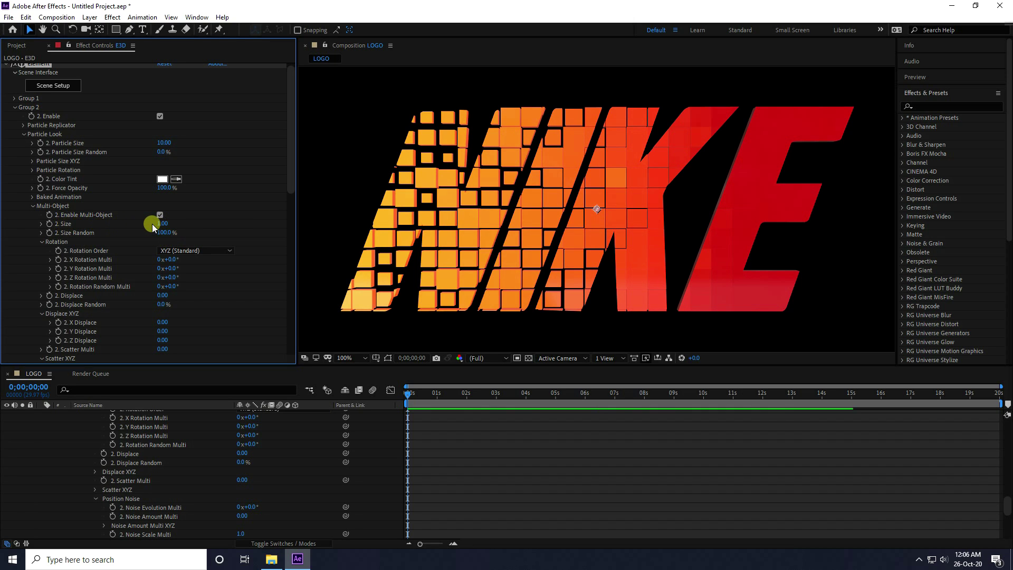
pyautogui.moveTo(165, 224); pyautogui.dragTo(107, 224)
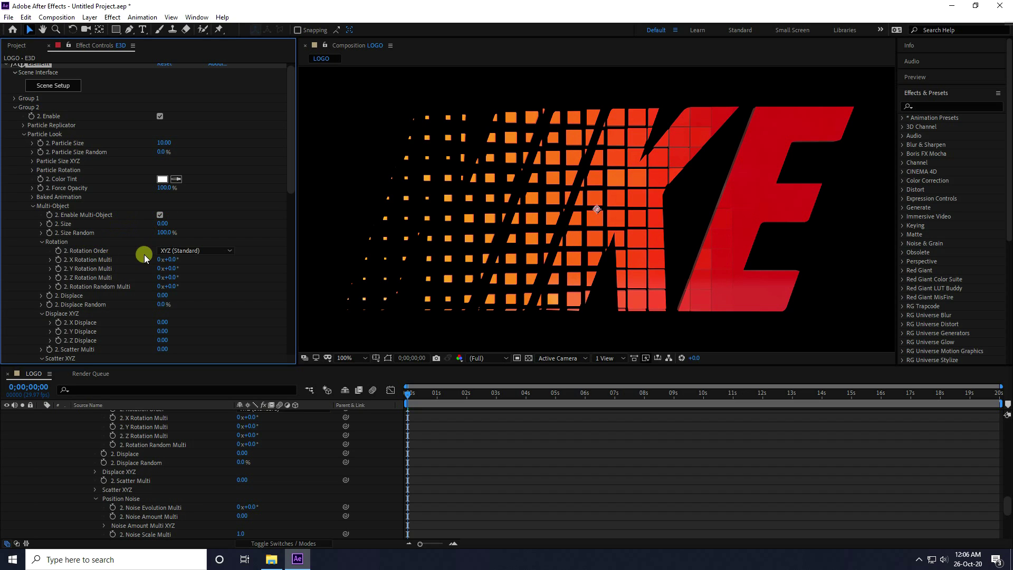
pyautogui.moveTo(290, 167); pyautogui.dragTo(271, 354)
pyautogui.moveTo(161, 211); pyautogui.dragTo(141, 209)
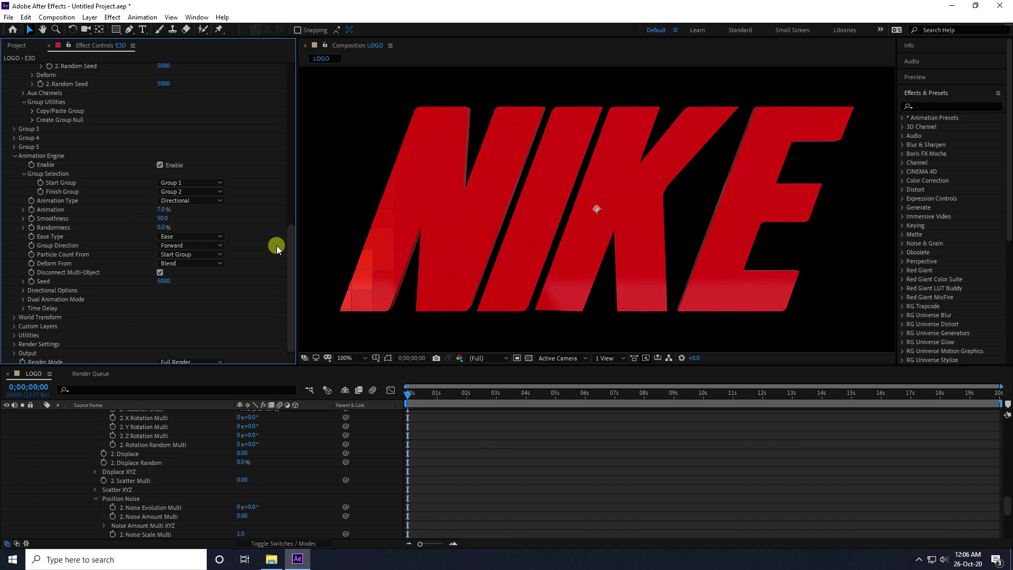
# Step: Give Group 2's cubes a random rotation of 1x+40°
pyautogui.moveTo(289, 255); pyautogui.dragTo(286, 127)
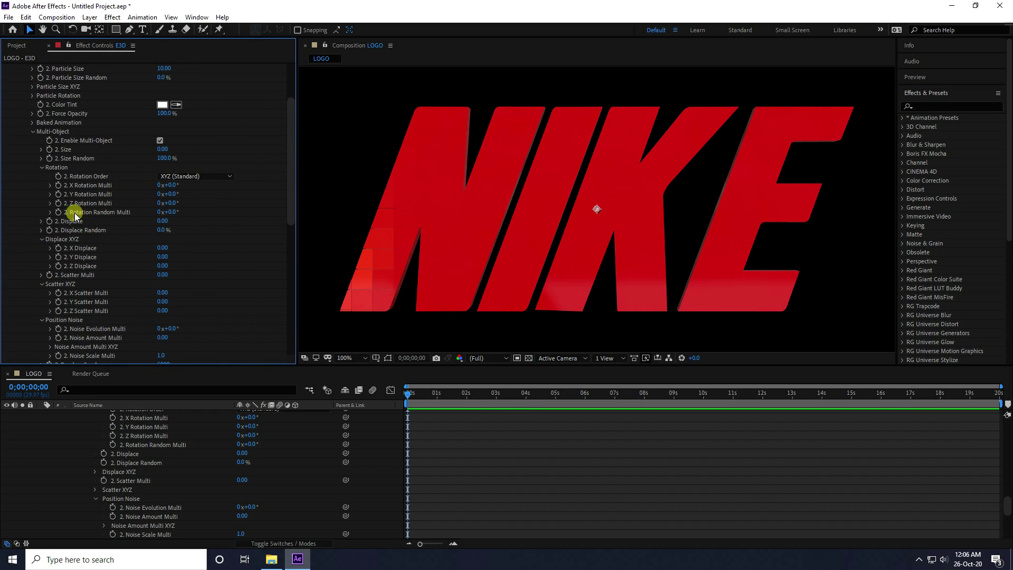
pyautogui.click(159, 211)
pyautogui.press('Return')
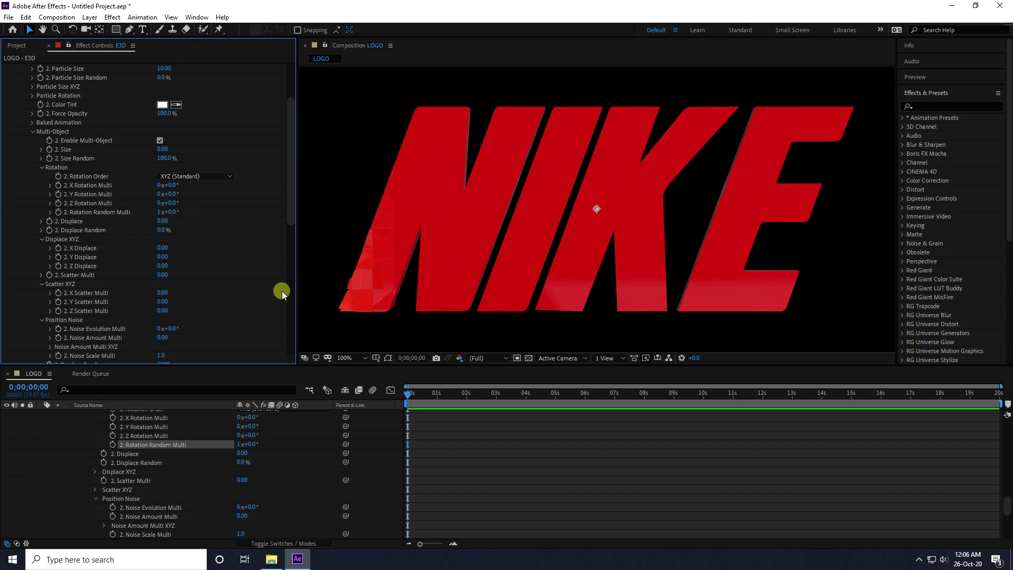
pyautogui.scroll(-8, 282, 294)
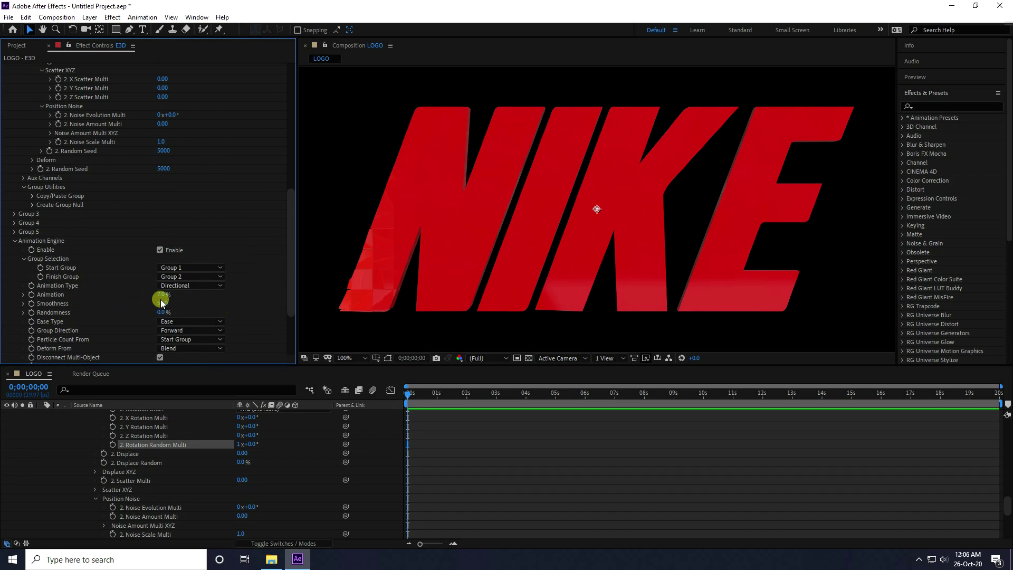
pyautogui.moveTo(164, 294)
pyautogui.mouseDown()
pyautogui.moveTo(181, 294)
pyautogui.moveTo(169, 294)
pyautogui.mouseUp()
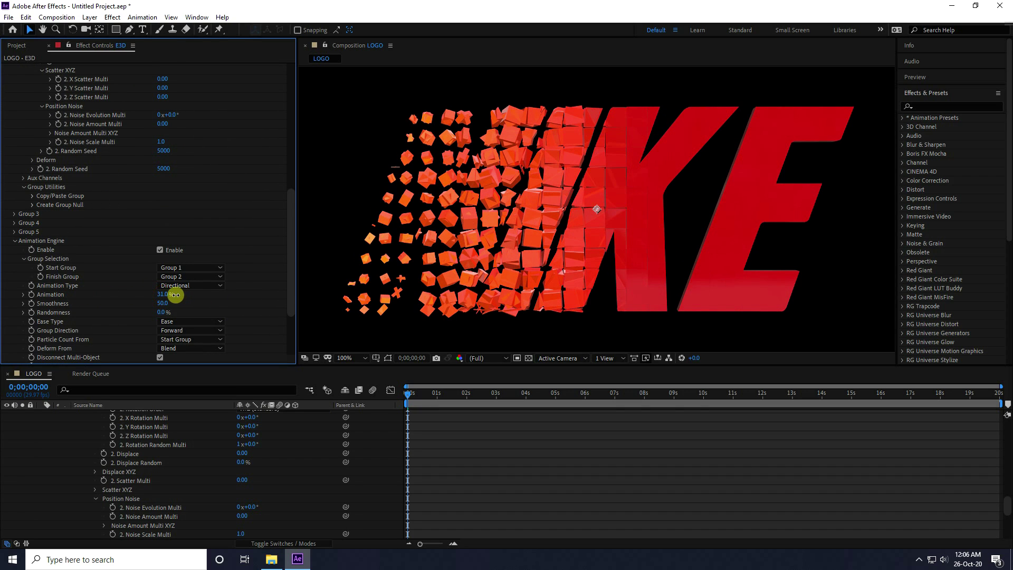
pyautogui.scroll(5, 238, 264)
pyautogui.scroll(5, 238, 264)
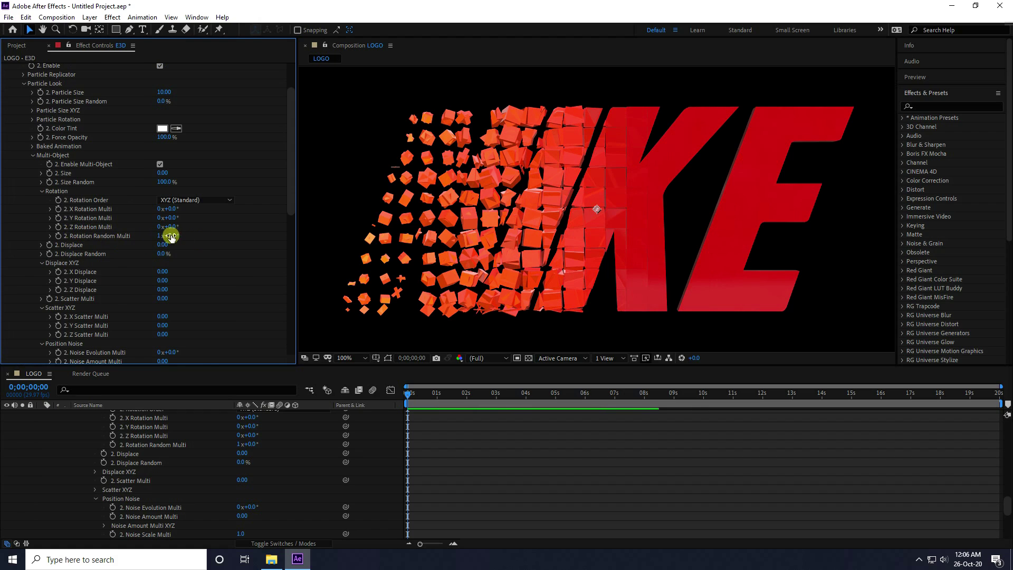
pyautogui.moveTo(172, 238); pyautogui.dragTo(179, 238)
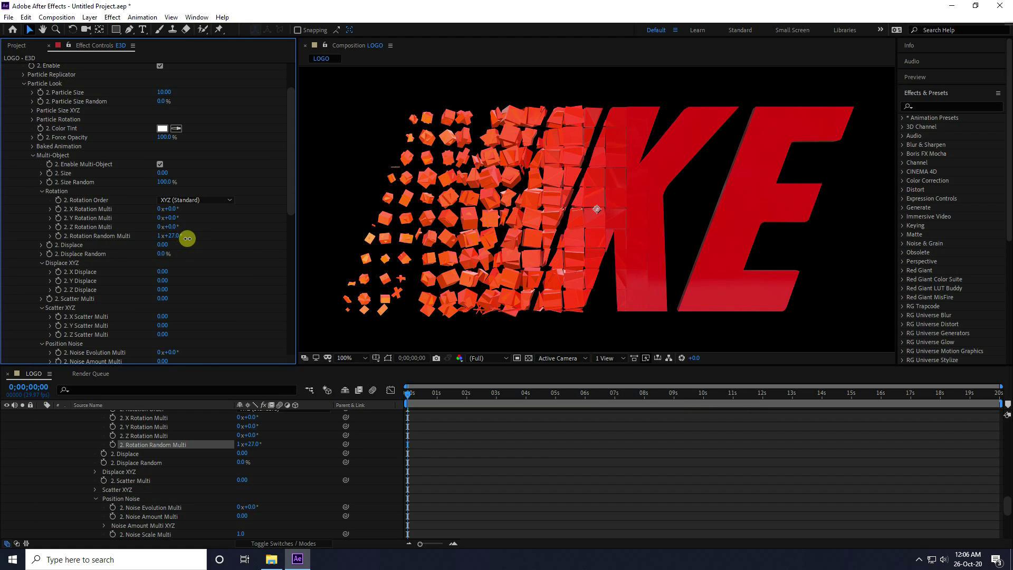
# Step: Raise Scatter Multi to 10 and preview the scatter at 15% Animation
pyautogui.scroll(-4, 243, 270)
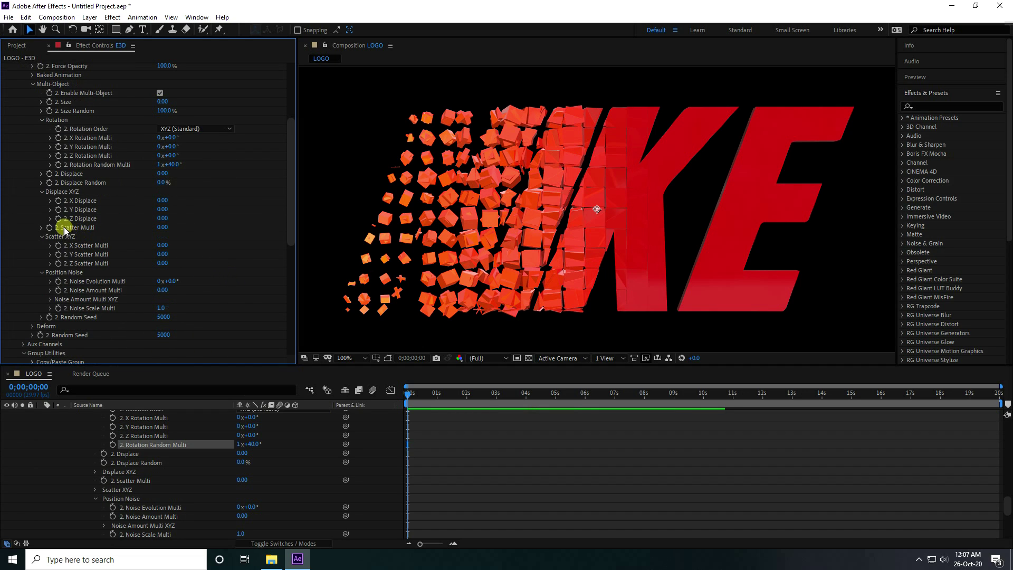
pyautogui.moveTo(163, 227); pyautogui.dragTo(615, 199)
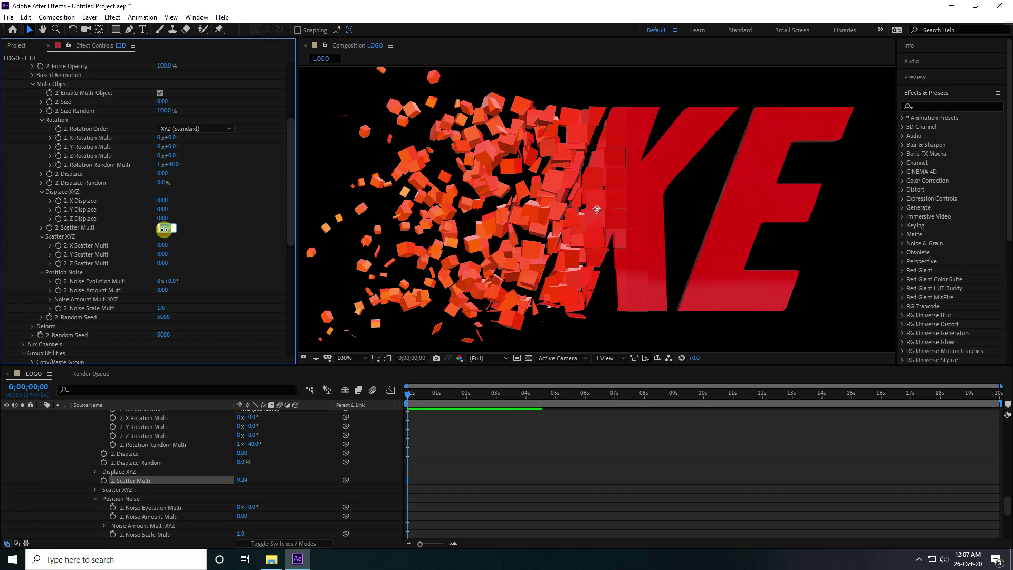
pyautogui.moveTo(292, 227); pyautogui.dragTo(290, 334)
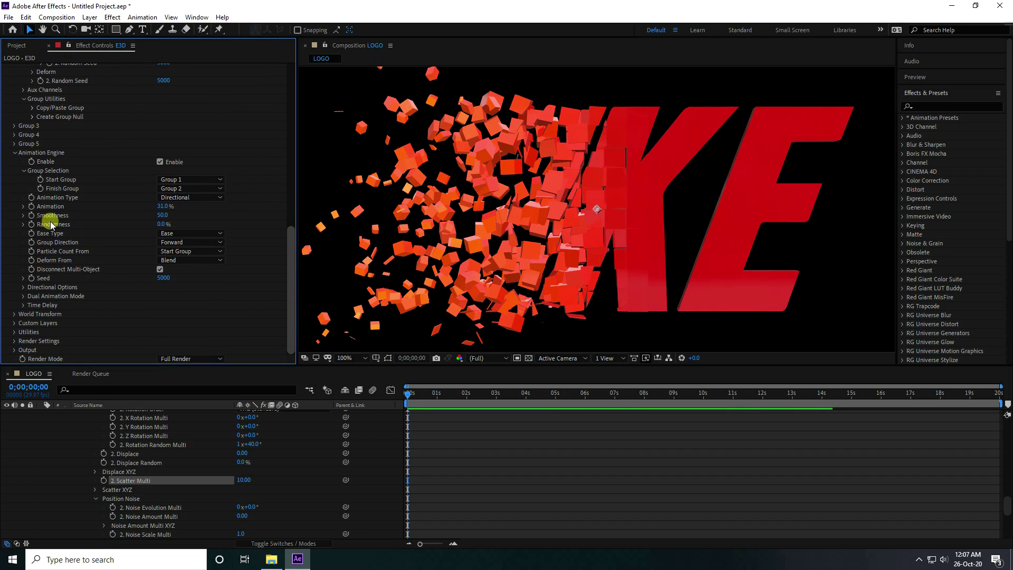
pyautogui.moveTo(163, 206); pyautogui.dragTo(109, 201)
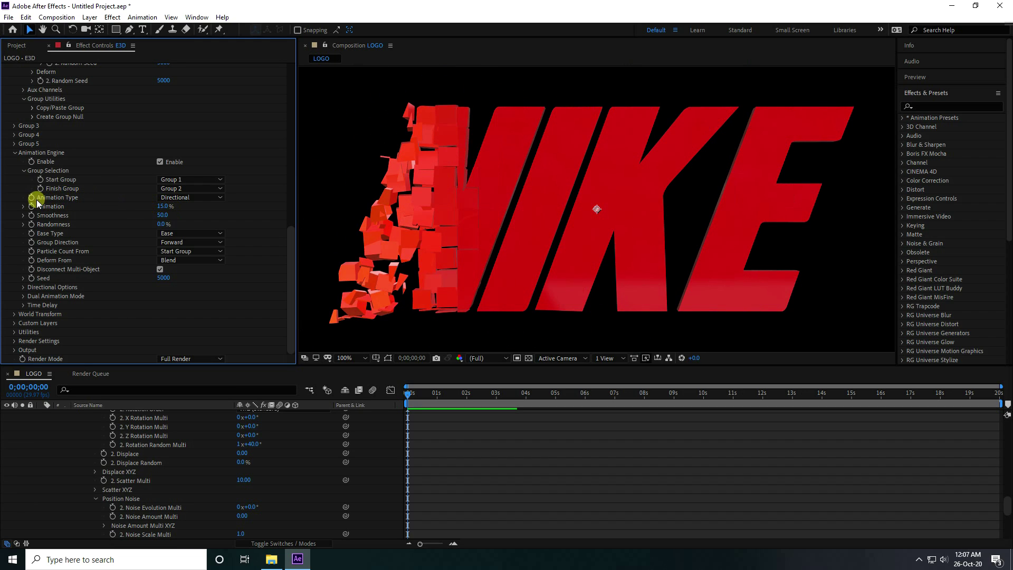
# Step: Try the Radial animation type and preview it at several Animation amounts
pyautogui.click(183, 197)
pyautogui.click(184, 232)
pyautogui.moveTo(161, 206); pyautogui.dragTo(189, 205)
# Step: Switch back to Directional and set Animation to 100% so the logo is fully scattered
pyautogui.click(188, 197)
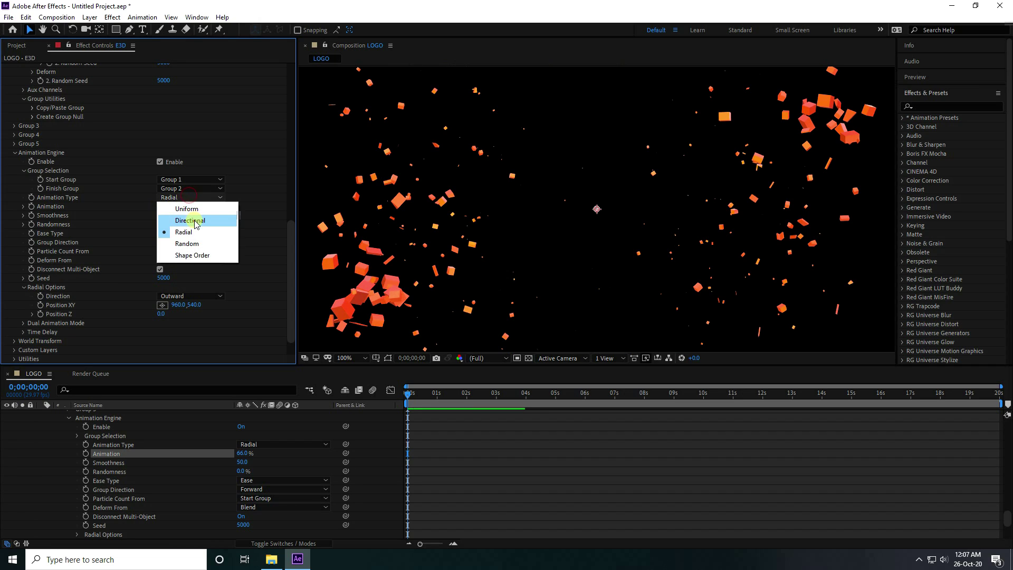
pyautogui.click(161, 205)
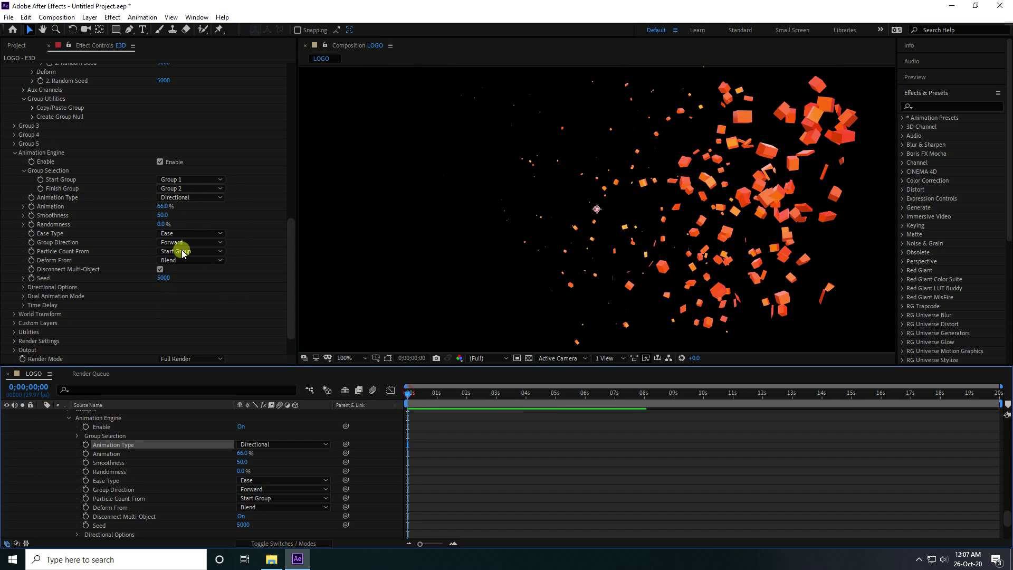
pyautogui.moveTo(161, 206); pyautogui.dragTo(230, 209)
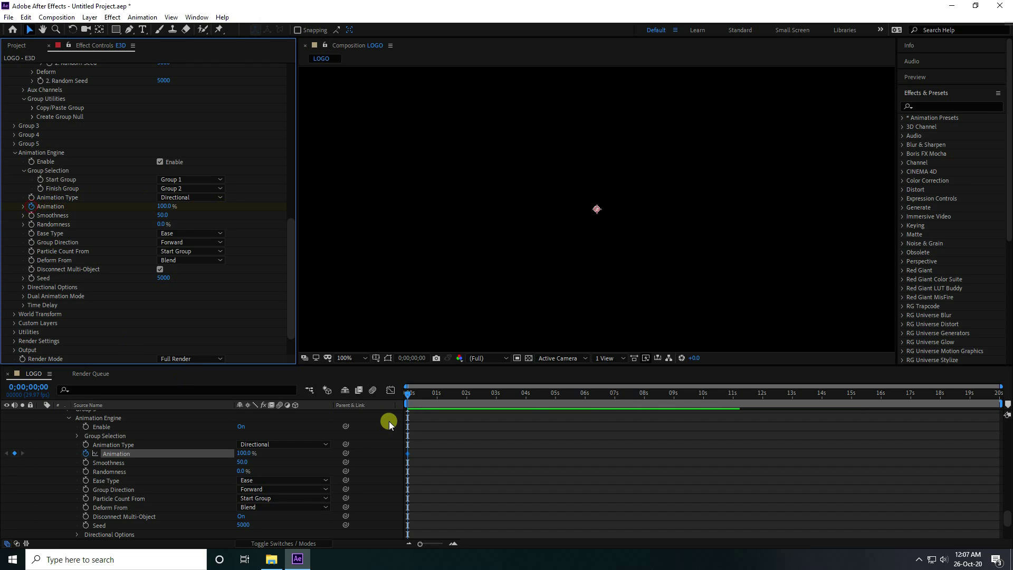
# Step: Key Animation at 0% at 15s so the logo assembles, and preview from the start
pyautogui.moveTo(406, 393); pyautogui.dragTo(427, 393)
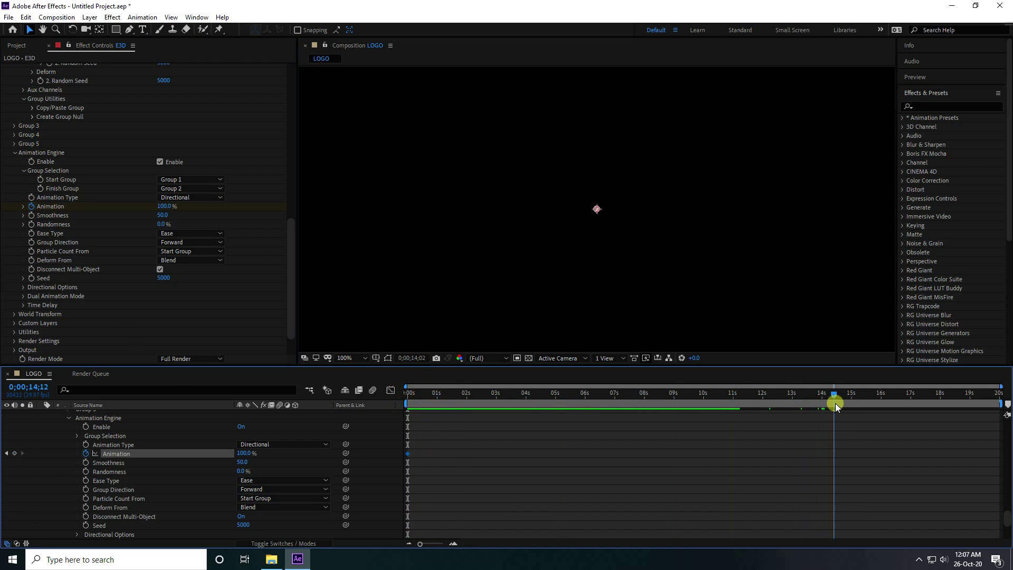
pyautogui.moveTo(851, 407); pyautogui.dragTo(852, 407)
pyautogui.moveTo(164, 210); pyautogui.dragTo(51, 220)
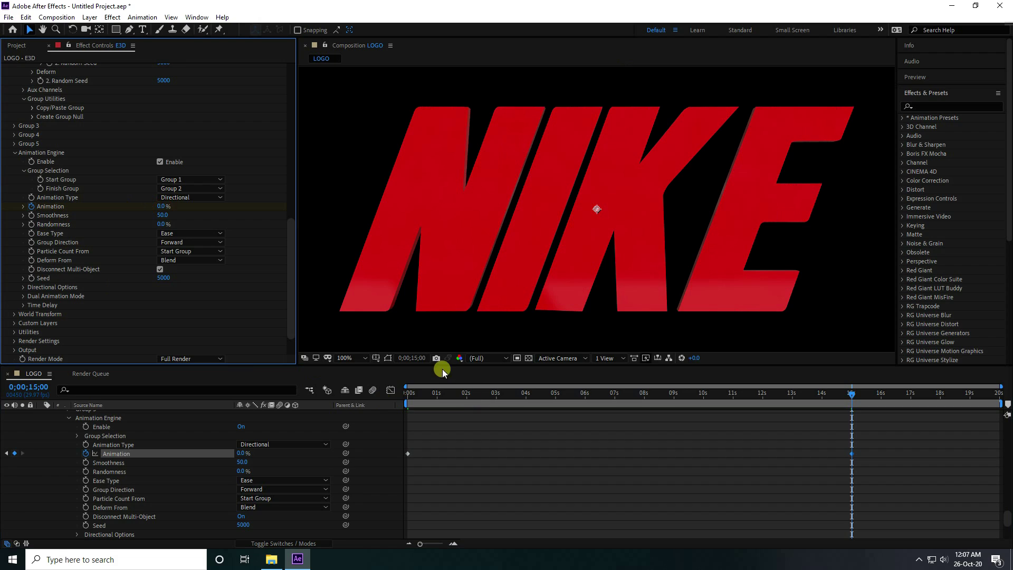
pyautogui.click(413, 393)
pyautogui.press('space')
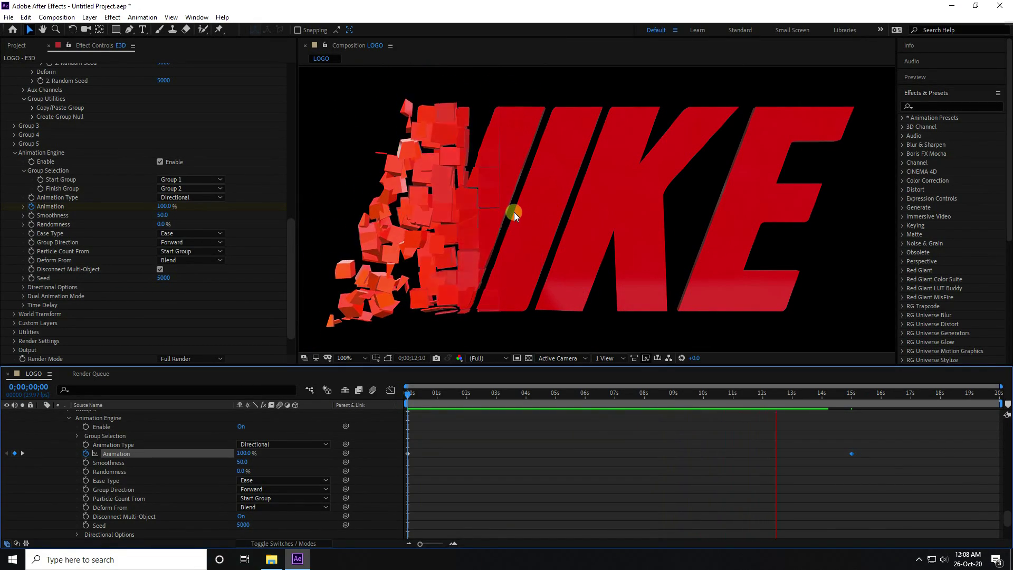
pyautogui.press('space')
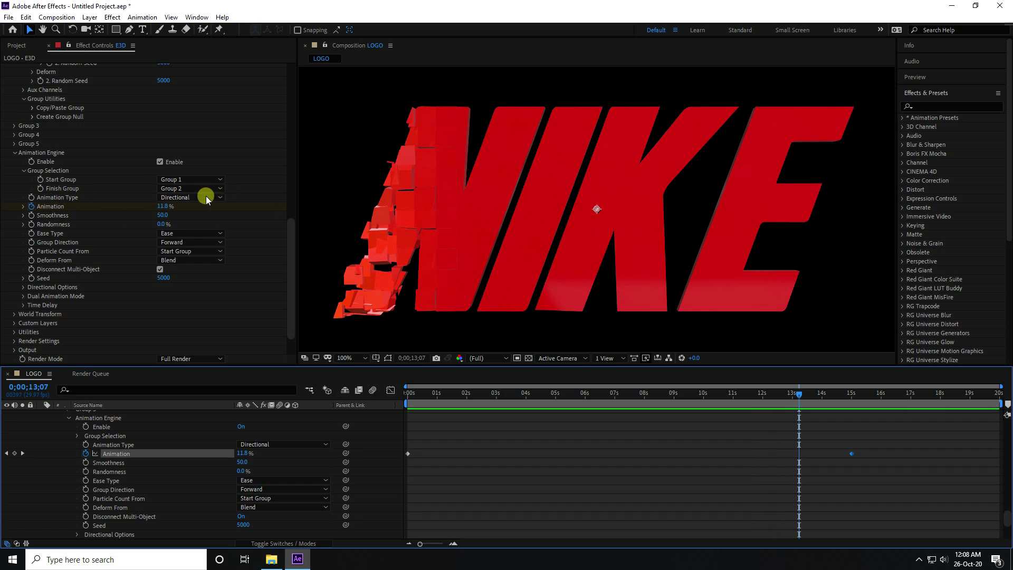
# Step: Change the animation type to Random and return to the start of the composition
pyautogui.click(206, 198)
pyautogui.click(204, 242)
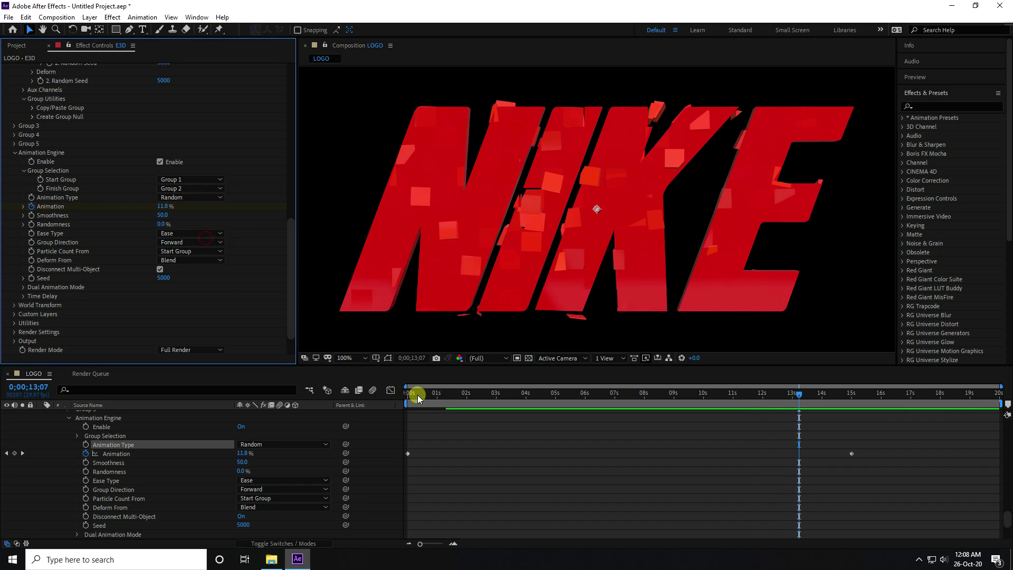
pyautogui.moveTo(417, 394); pyautogui.dragTo(376, 410)
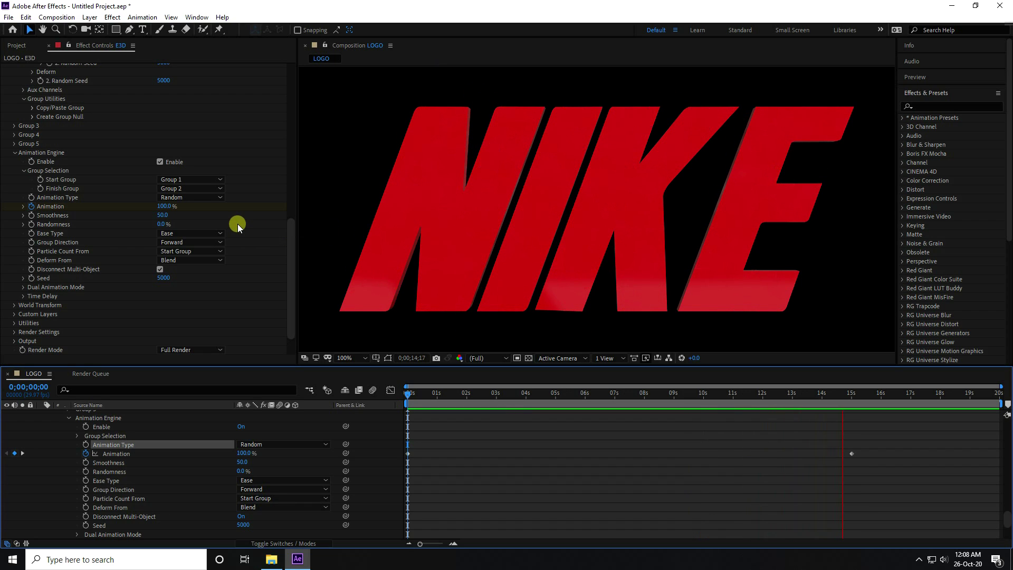
pyautogui.click(198, 199)
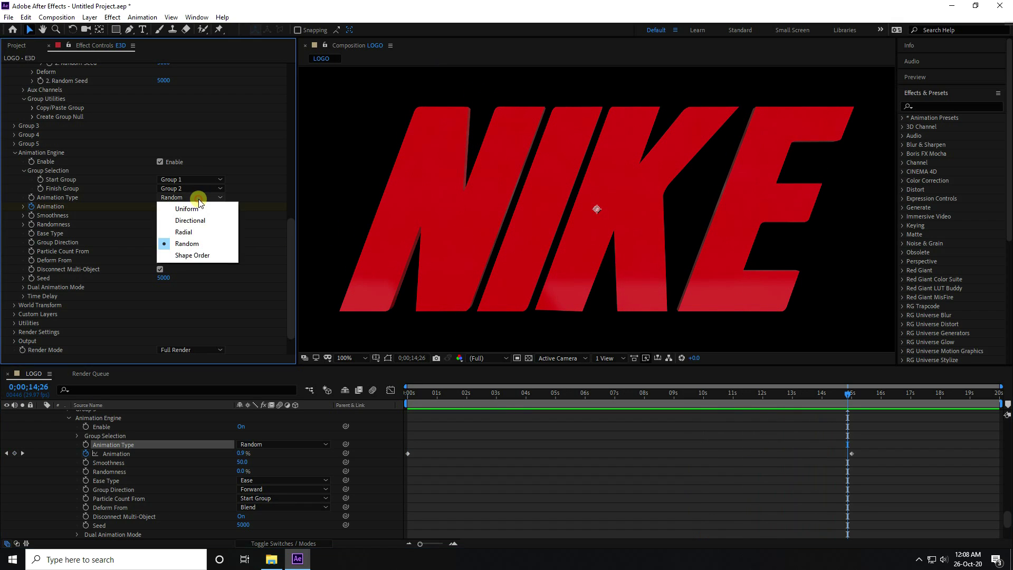
# Step: Switch the shatter to Radial and preview it from the start
pyautogui.click(198, 232)
pyautogui.moveTo(415, 391); pyautogui.dragTo(372, 407)
pyautogui.press('space')
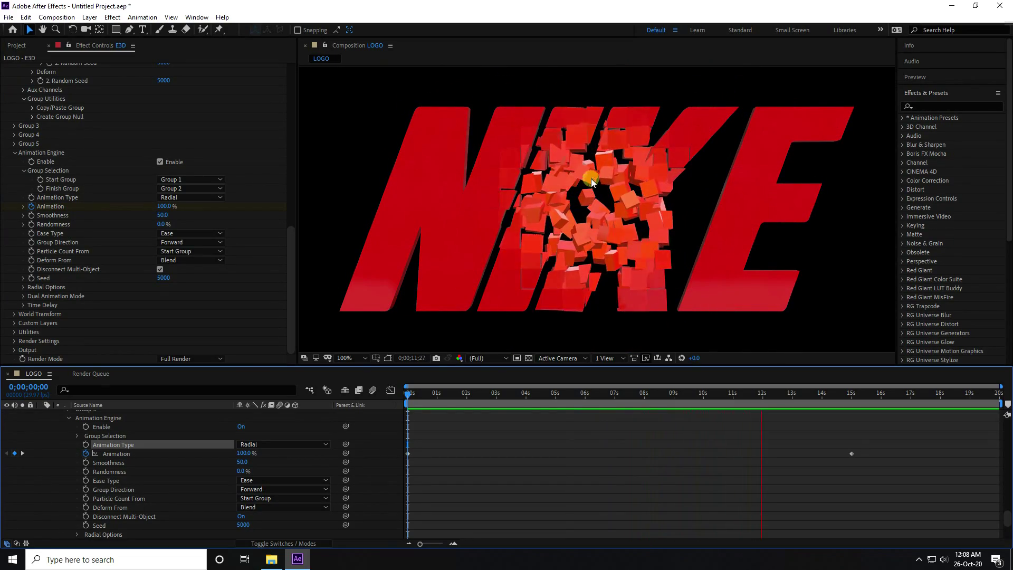
pyautogui.click(591, 236)
pyautogui.moveTo(826, 393); pyautogui.dragTo(655, 397)
# Step: Set the animation type back to Directional and collapse the Animation Engine settings
pyautogui.click(200, 198)
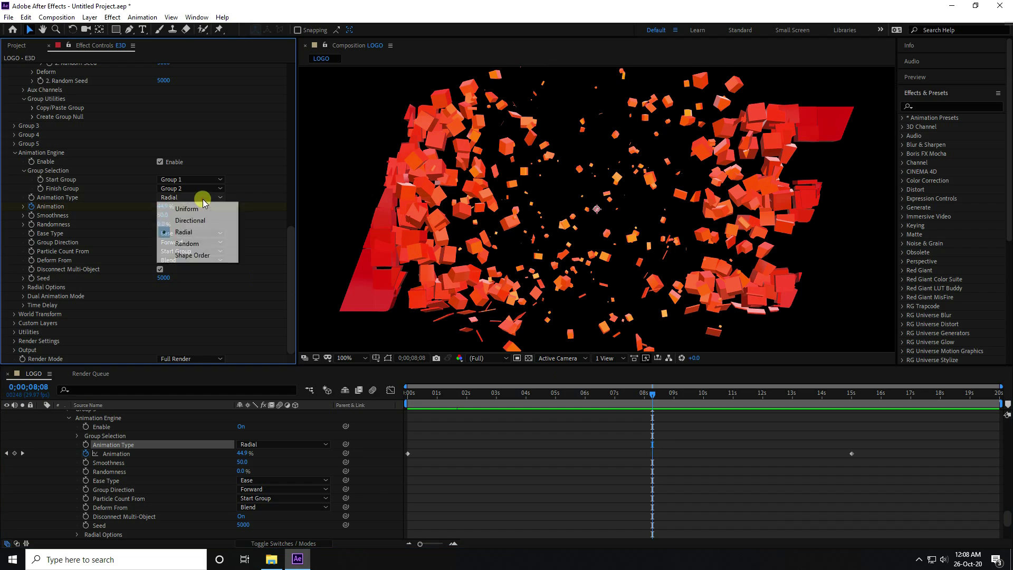
pyautogui.click(202, 220)
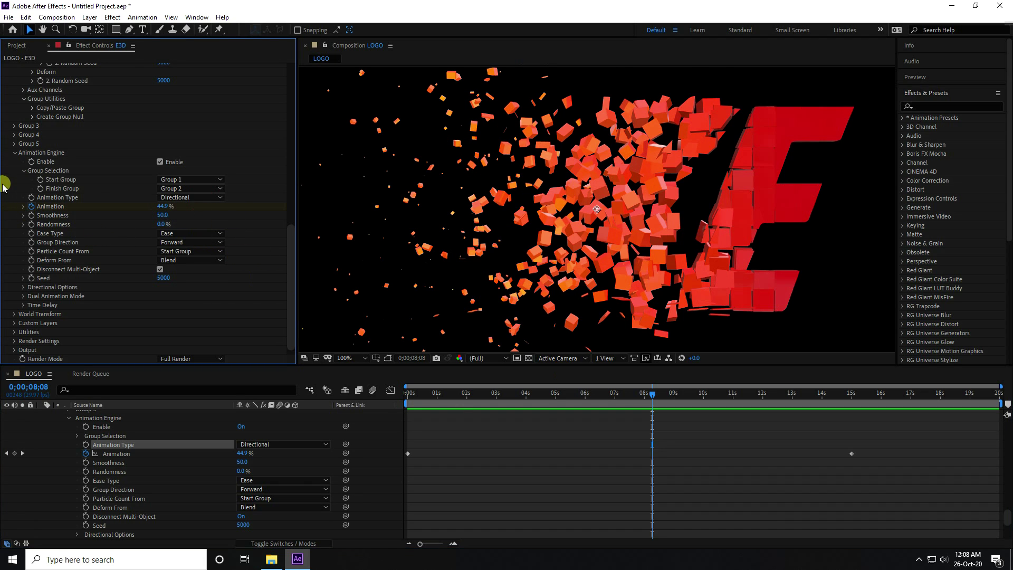
pyautogui.click(15, 153)
pyautogui.scroll(8, 22, 169)
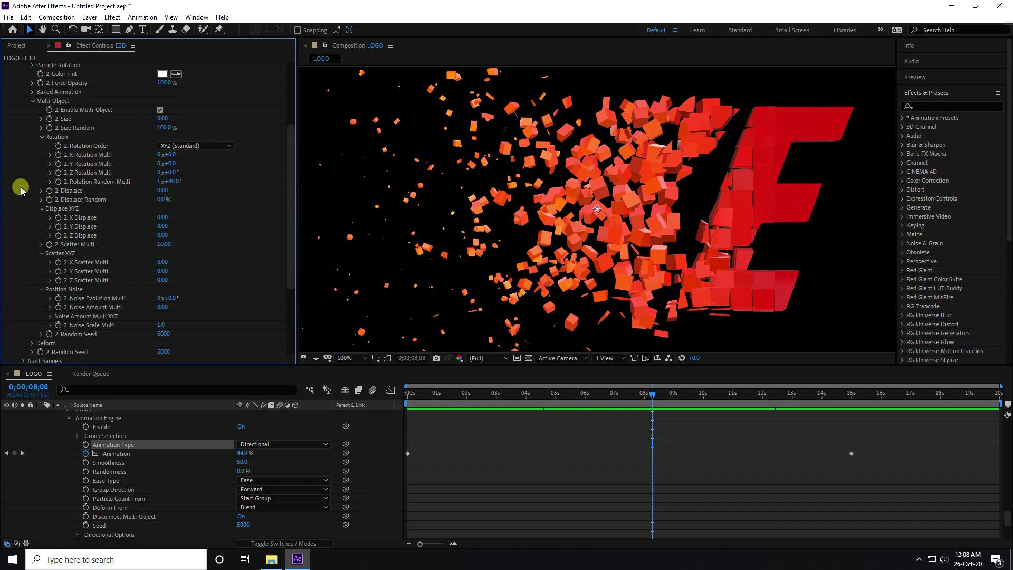
# Step: Enable SSAO ambient occlusion in Render Settings with intensity 4.0
pyautogui.click(15, 112)
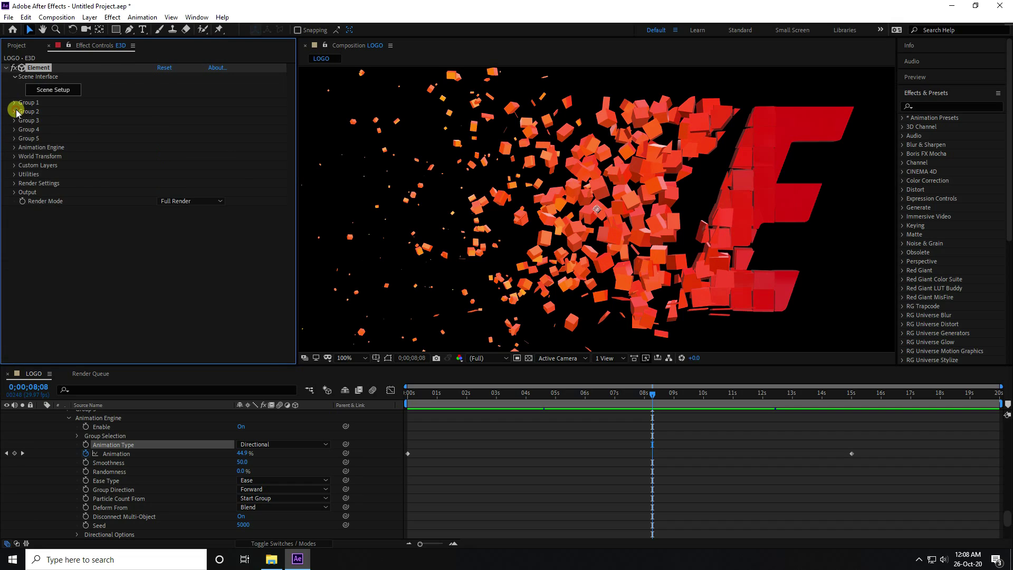
pyautogui.click(15, 184)
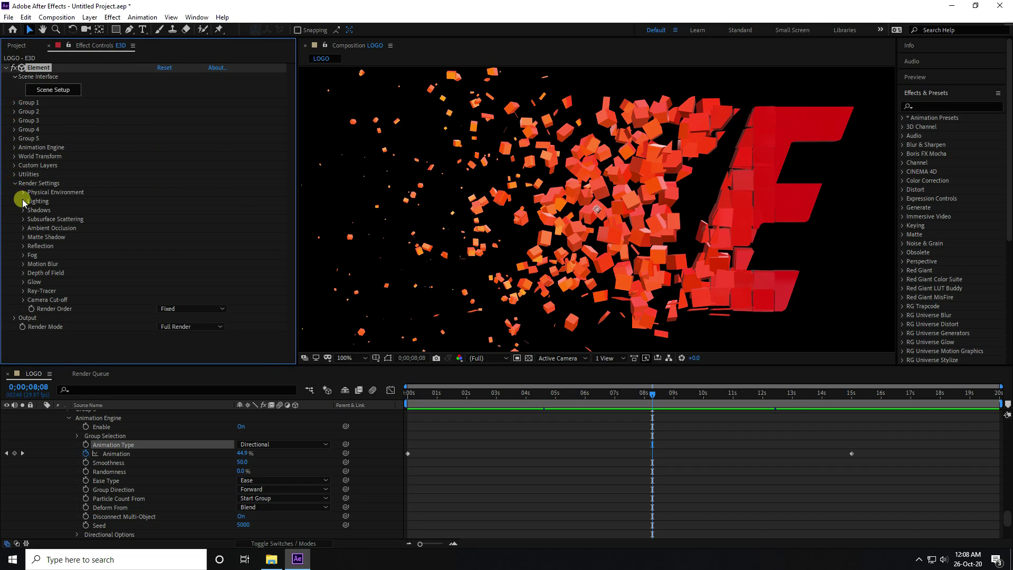
pyautogui.click(23, 228)
pyautogui.click(160, 233)
pyautogui.click(140, 285)
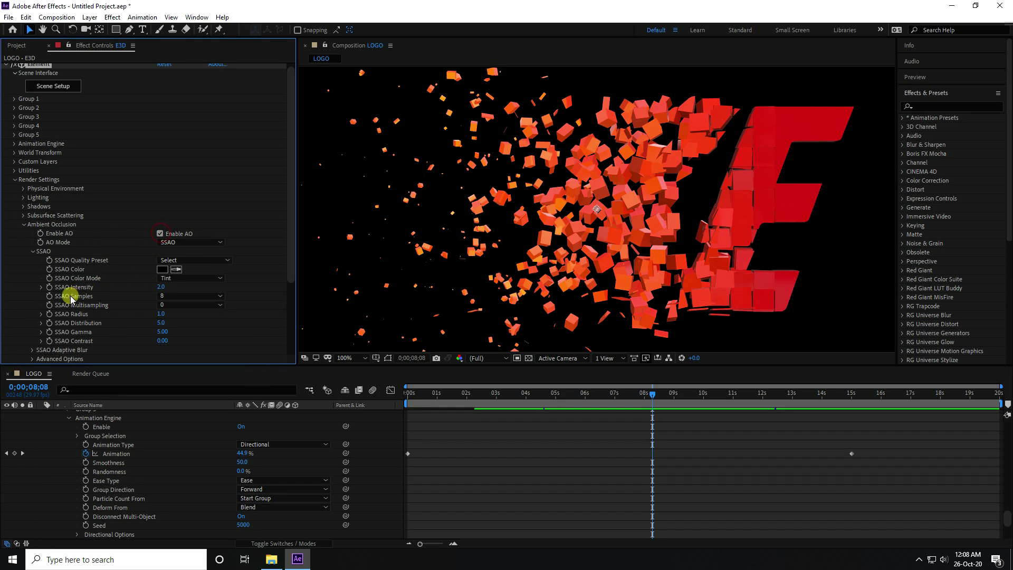
pyautogui.click(161, 286)
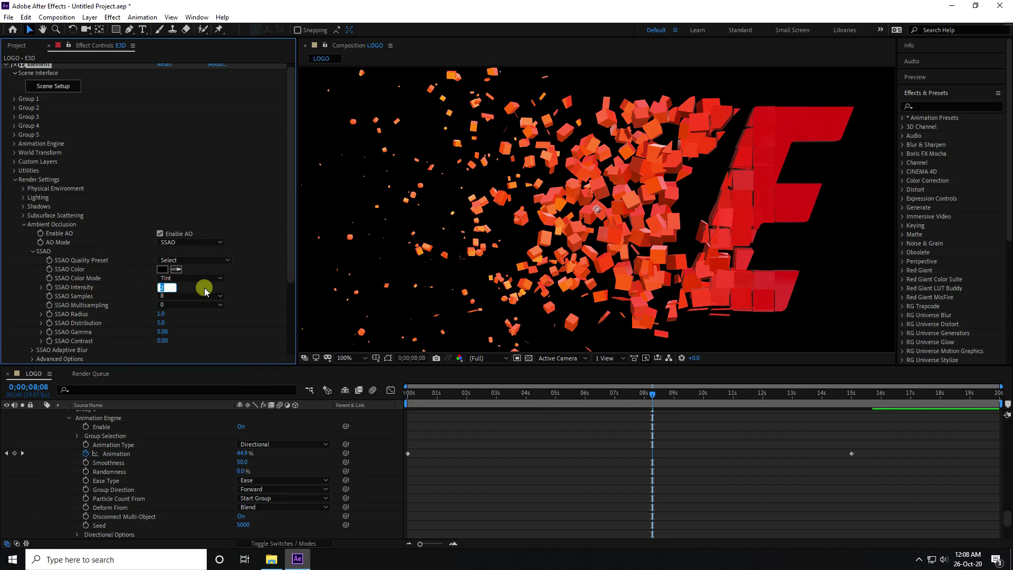
pyautogui.press('Return')
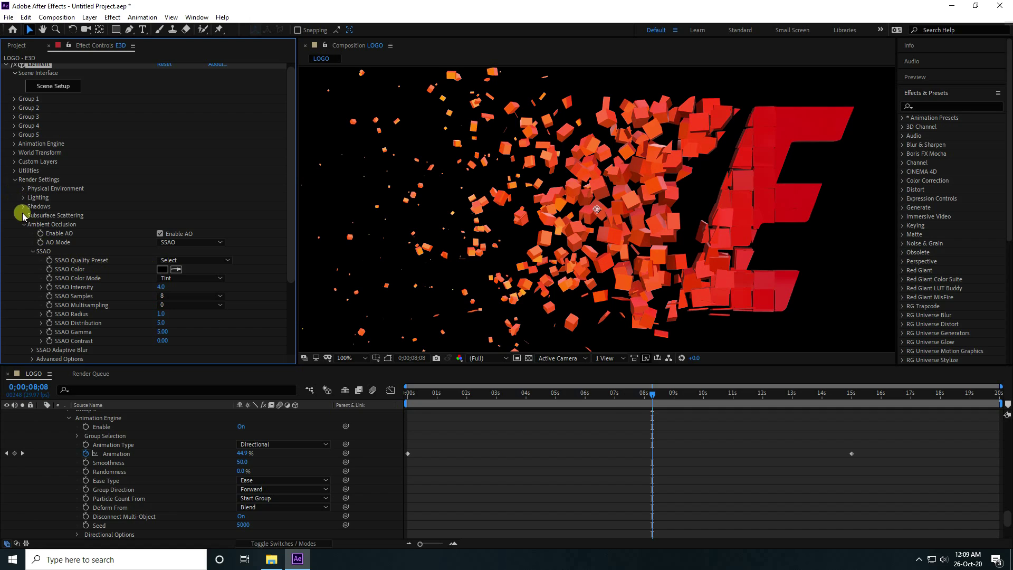
# Step: Collapse the Ambient Occlusion group and reveal the Glow settings
pyautogui.click(15, 180)
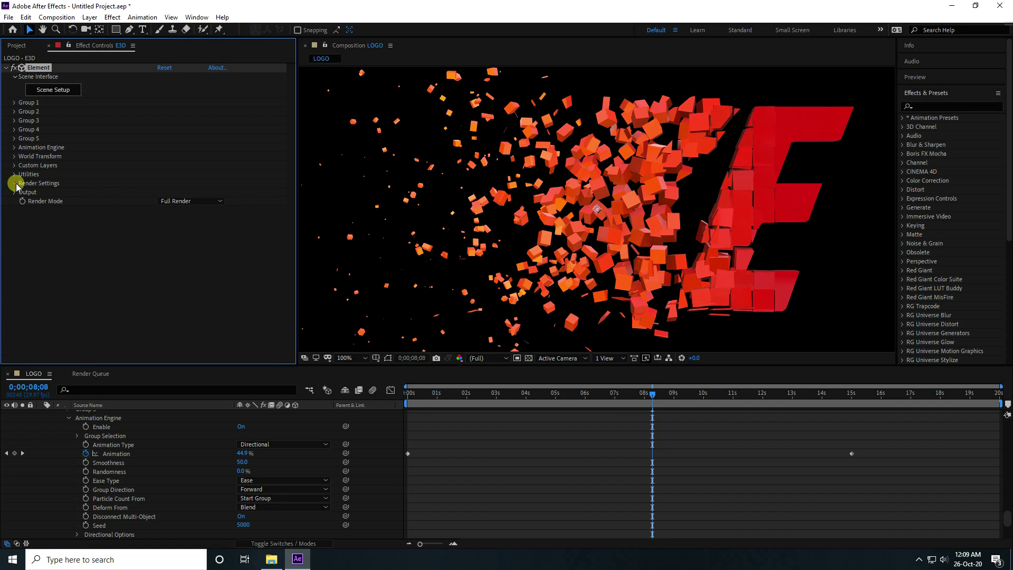
pyautogui.click(15, 183)
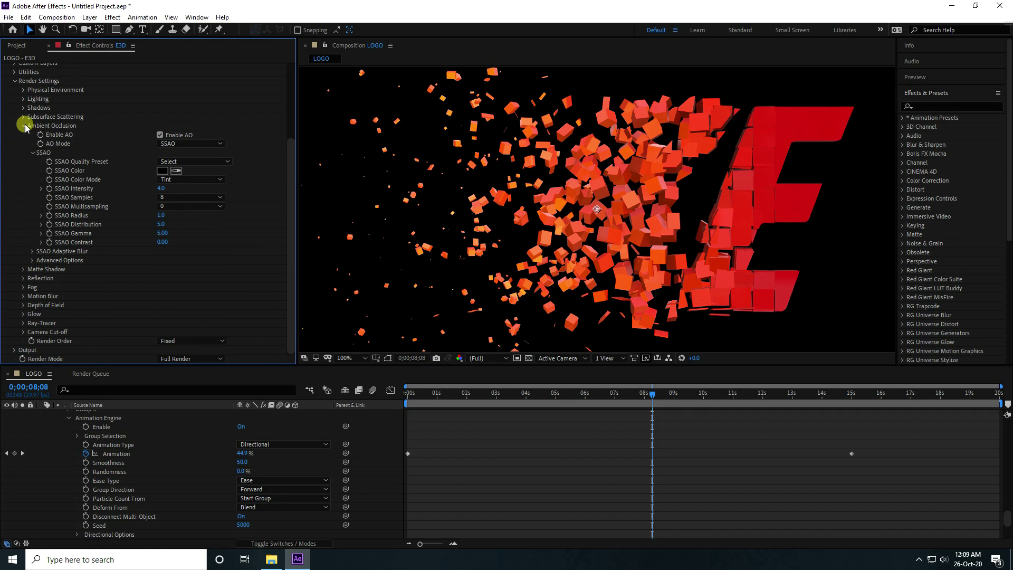
pyautogui.click(25, 126)
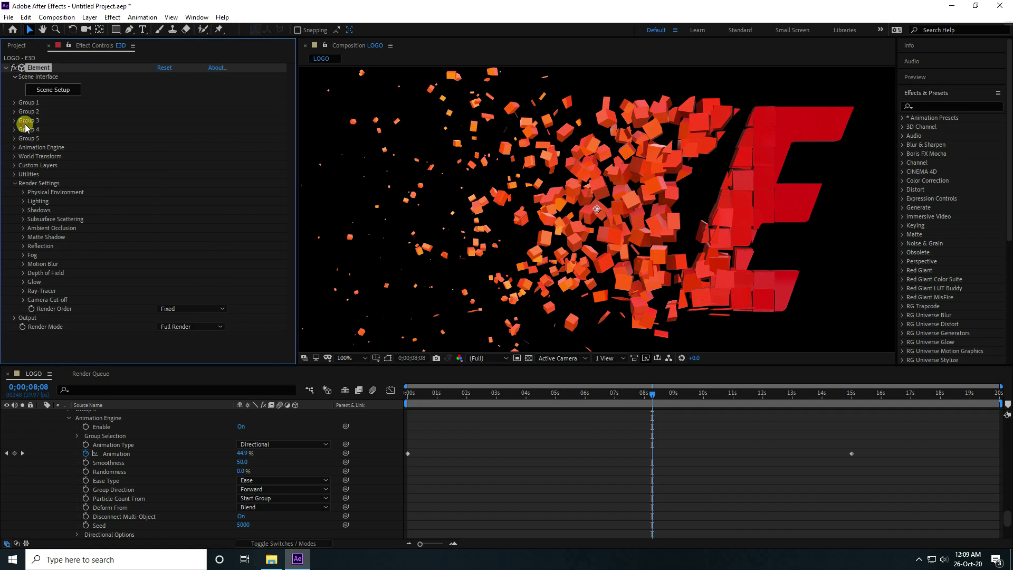
pyautogui.click(23, 283)
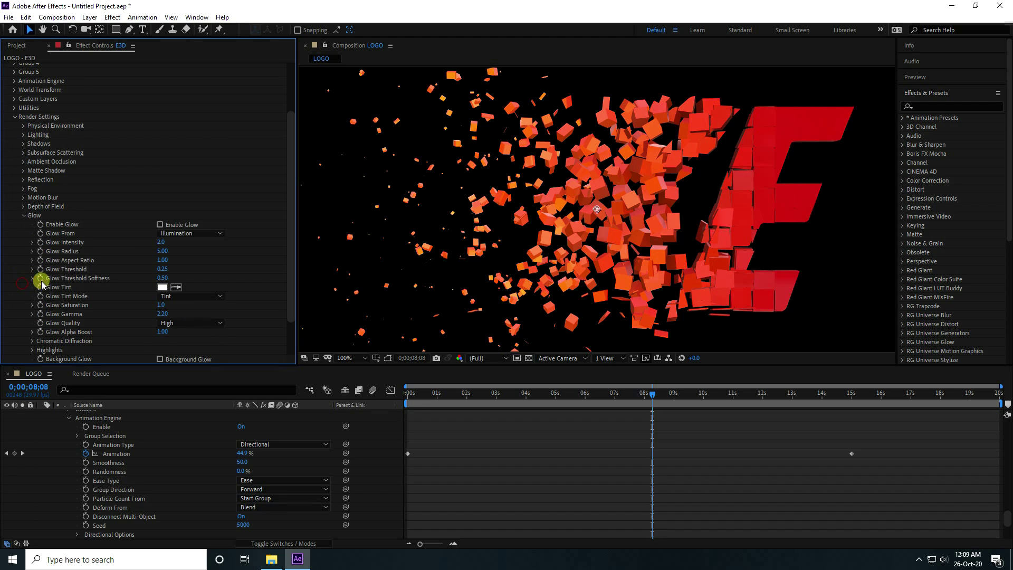
# Step: Enable Element glow with intensity 0.5 and radius 2
pyautogui.click(159, 225)
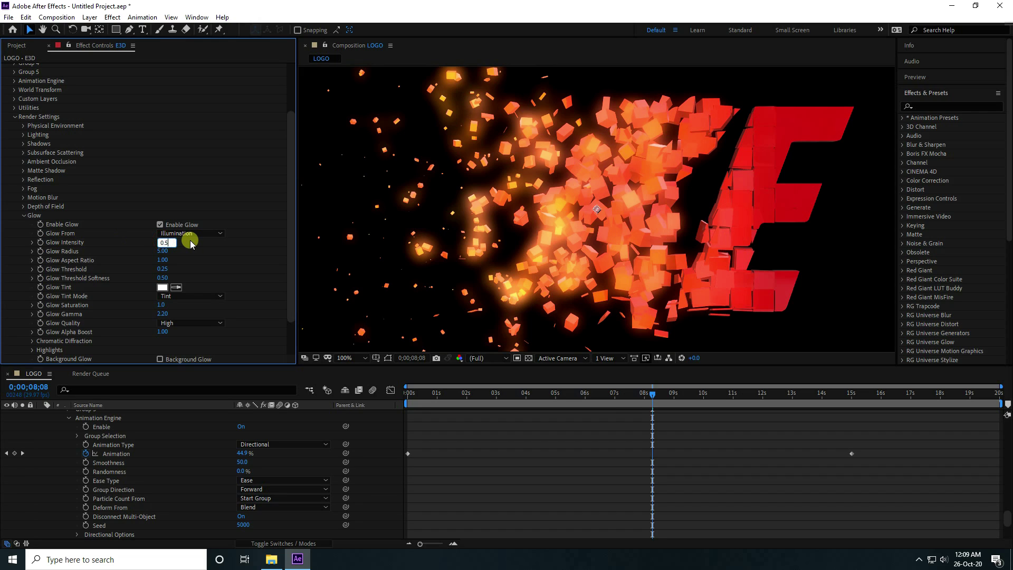
pyautogui.press('Return')
pyautogui.write('0')
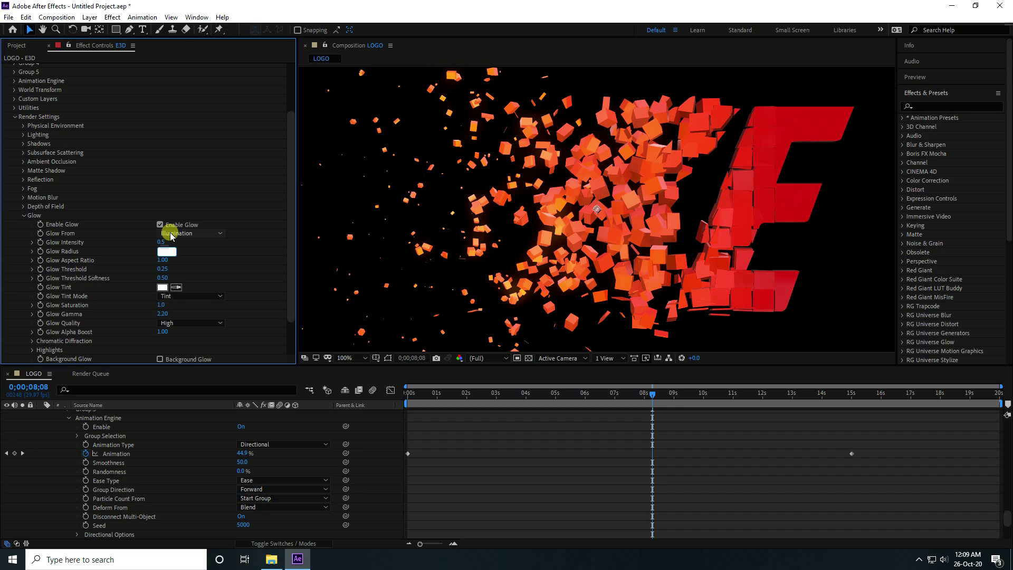
pyautogui.press('Return')
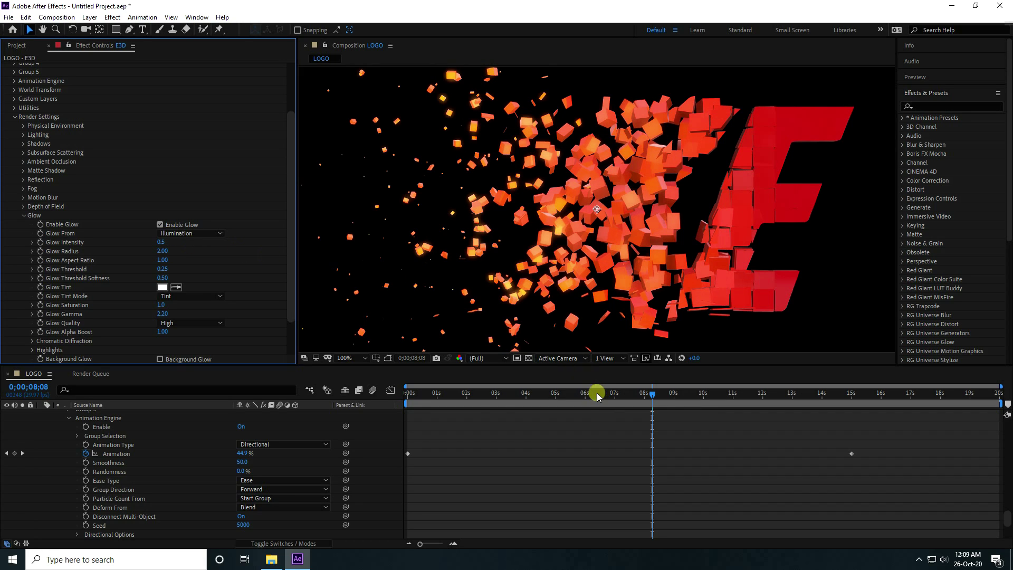
pyautogui.moveTo(437, 401); pyautogui.dragTo(366, 393)
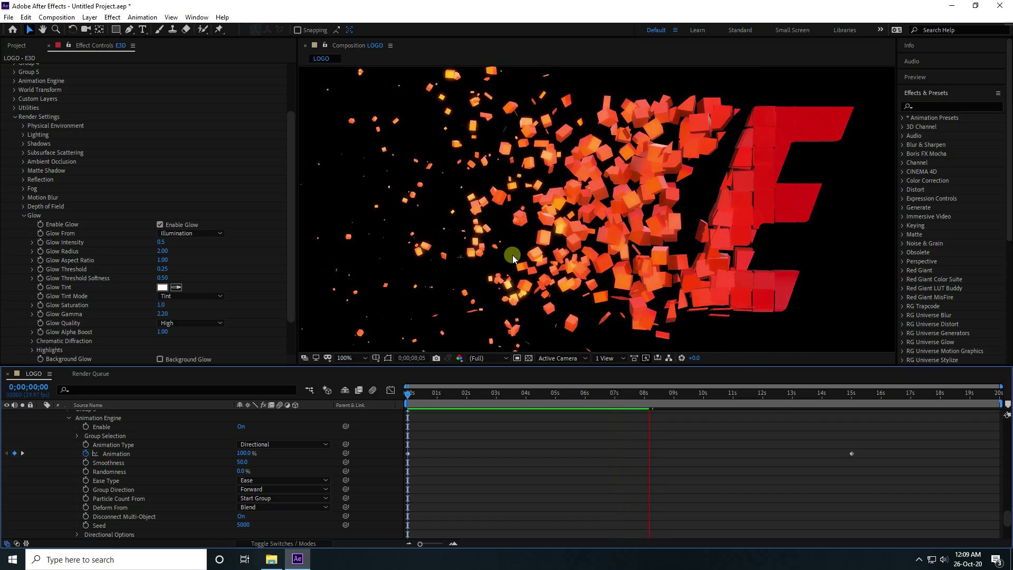
# Step: Collapse the Glow, Render Settings and E3D layer properties, and move to 0;00;06;22
pyautogui.click(25, 217)
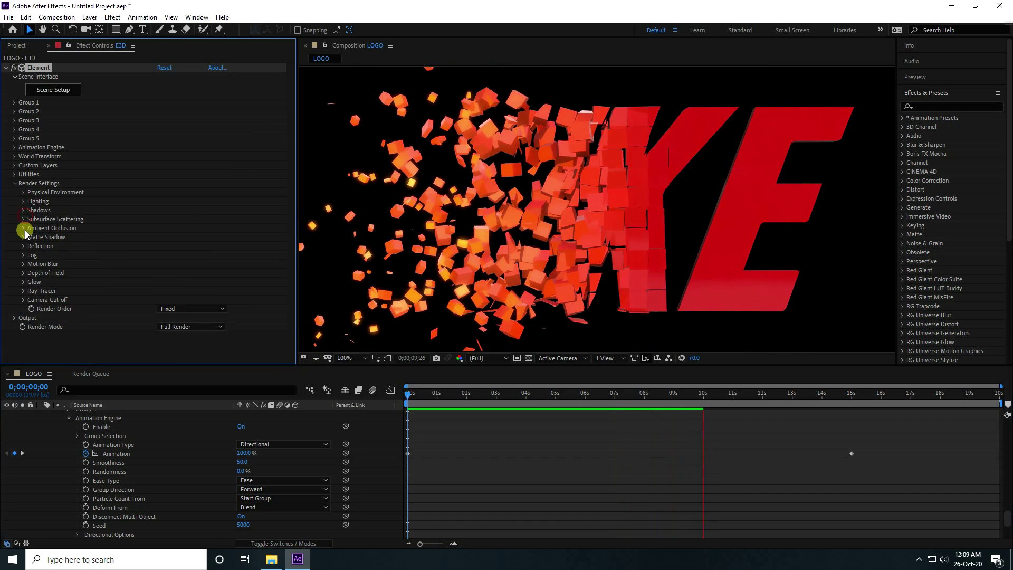
pyautogui.click(15, 183)
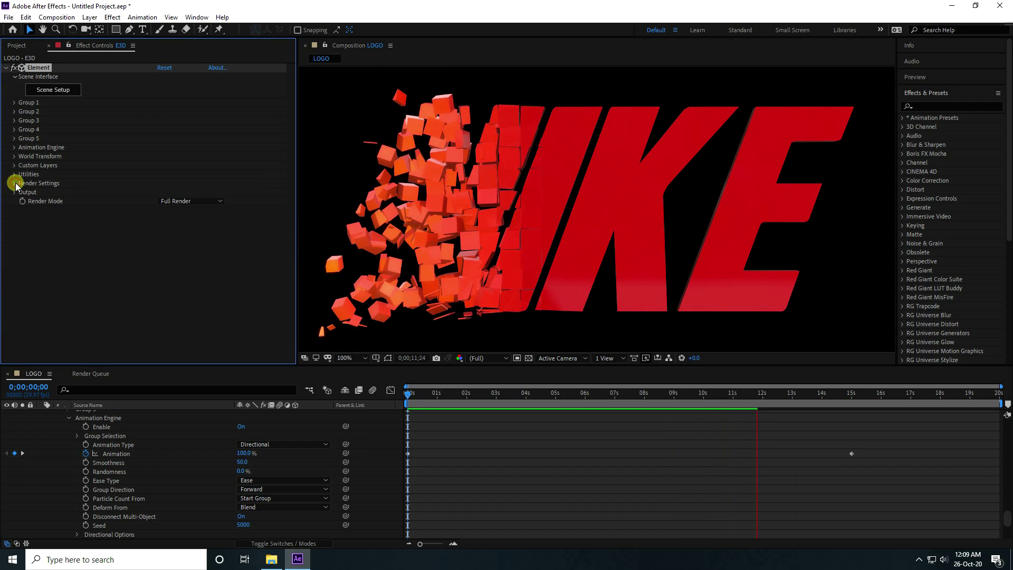
pyautogui.scroll(10, 47, 428)
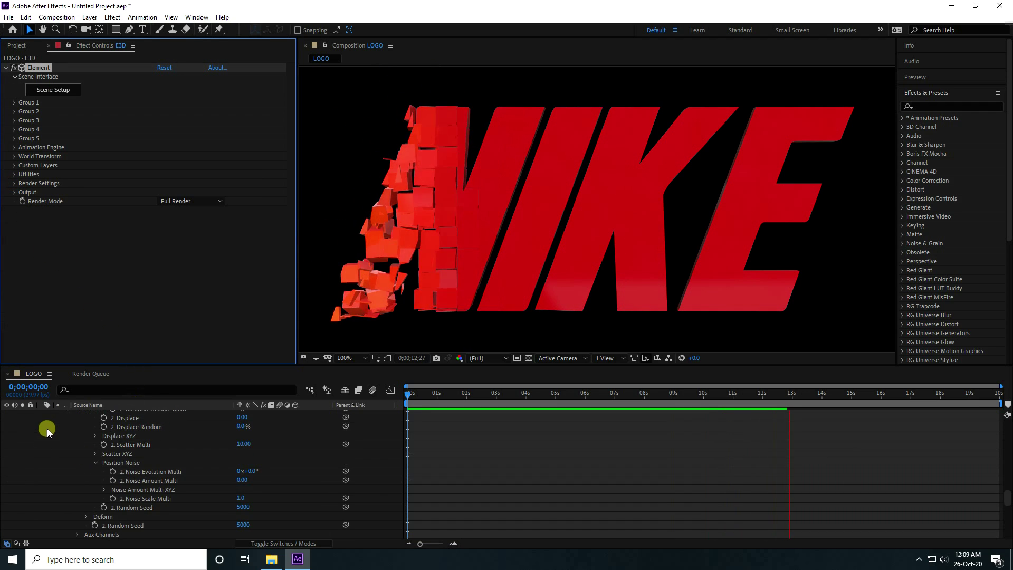
pyautogui.scroll(3, 57, 443)
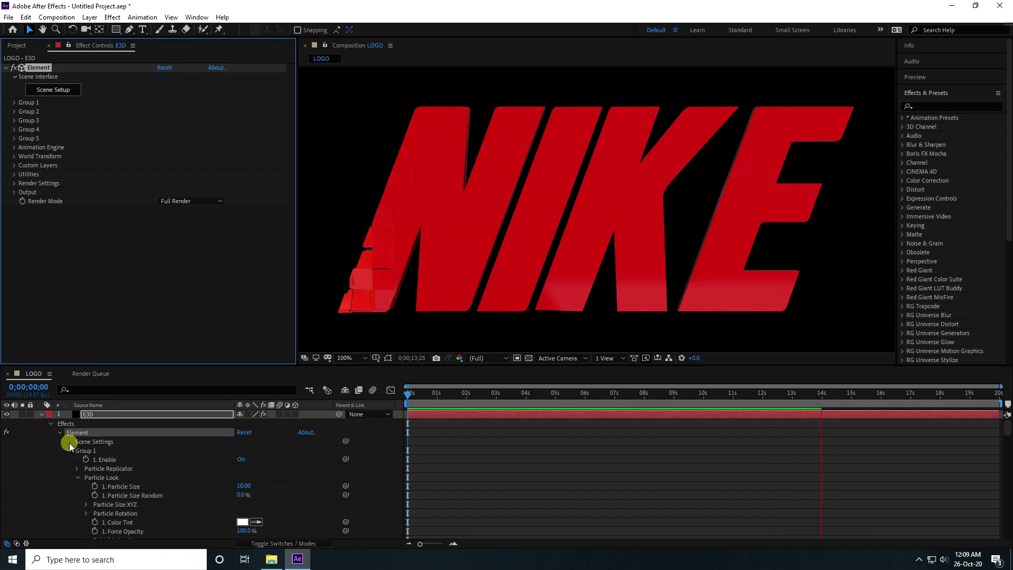
pyautogui.click(41, 414)
pyautogui.moveTo(606, 391)
pyautogui.mouseDown()
pyautogui.moveTo(596, 392)
pyautogui.moveTo(606, 391)
pyautogui.mouseUp()
pyautogui.click(176, 438)
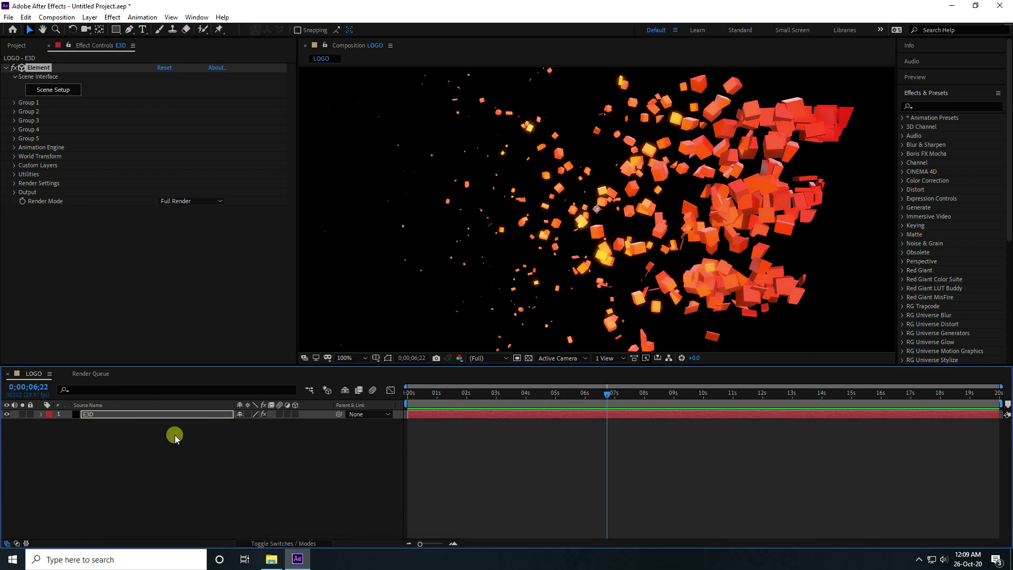
# Step: Add a new adjustment layer above the E3D layer
pyautogui.rightClick(131, 457)
pyautogui.moveTo(153, 337)
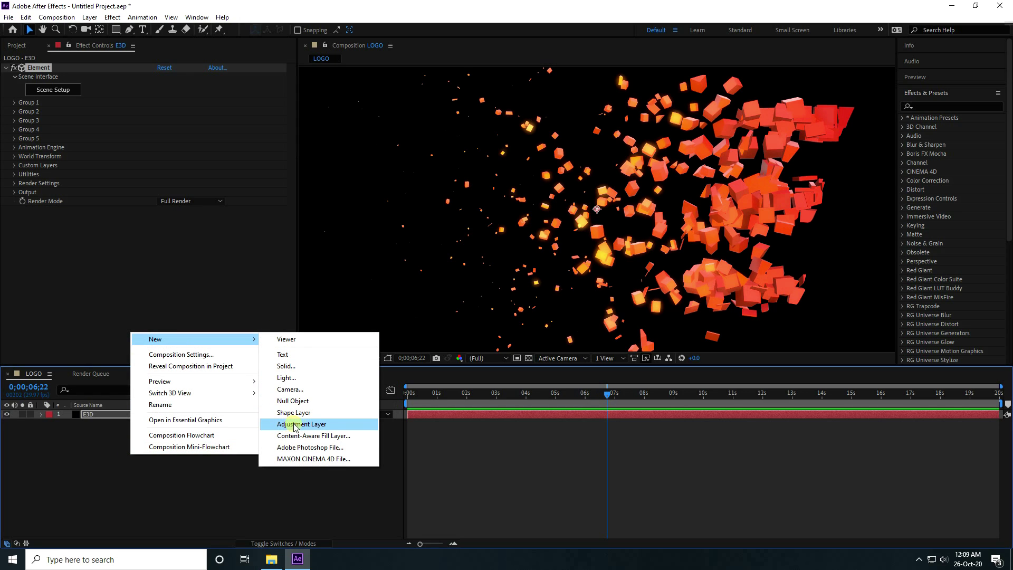
pyautogui.click(325, 425)
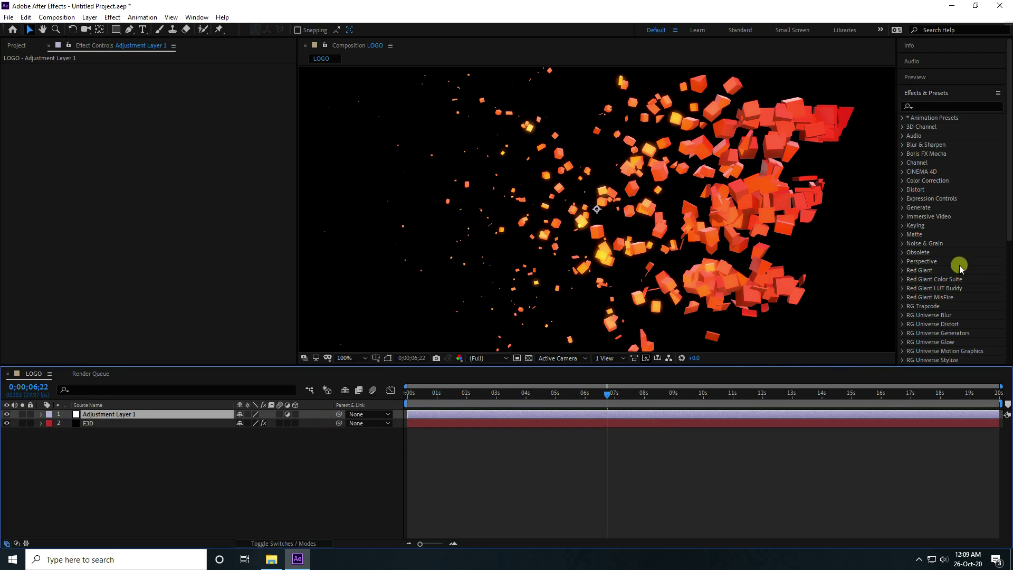
# Step: Apply Curves to the adjustment layer and bend an S-curve for stronger contrast
pyautogui.click(932, 107)
pyautogui.write('cur')
pyautogui.moveTo(945, 228); pyautogui.dragTo(105, 418)
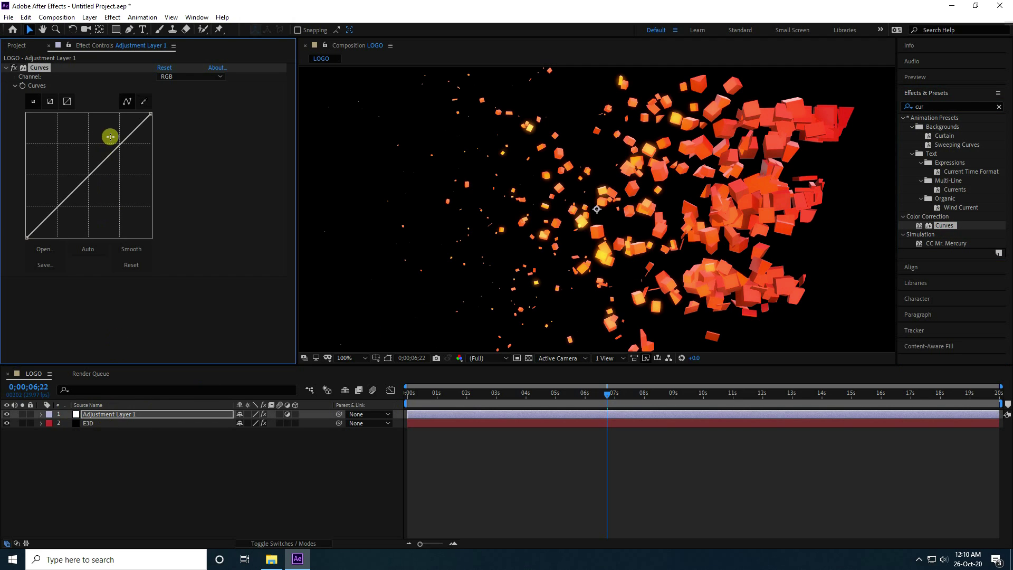
pyautogui.moveTo(119, 142); pyautogui.dragTo(116, 138)
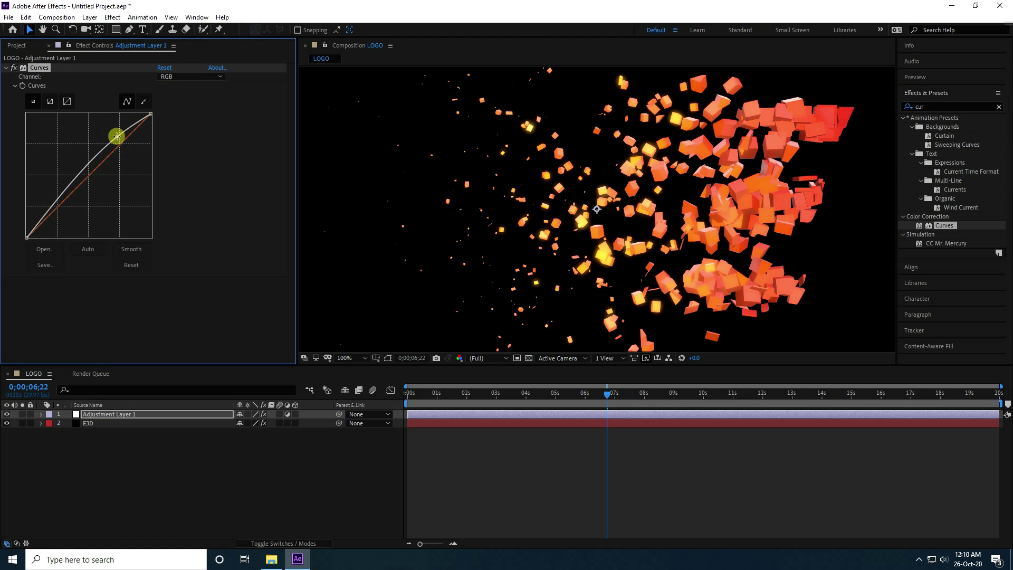
pyautogui.moveTo(52, 204); pyautogui.dragTo(62, 217)
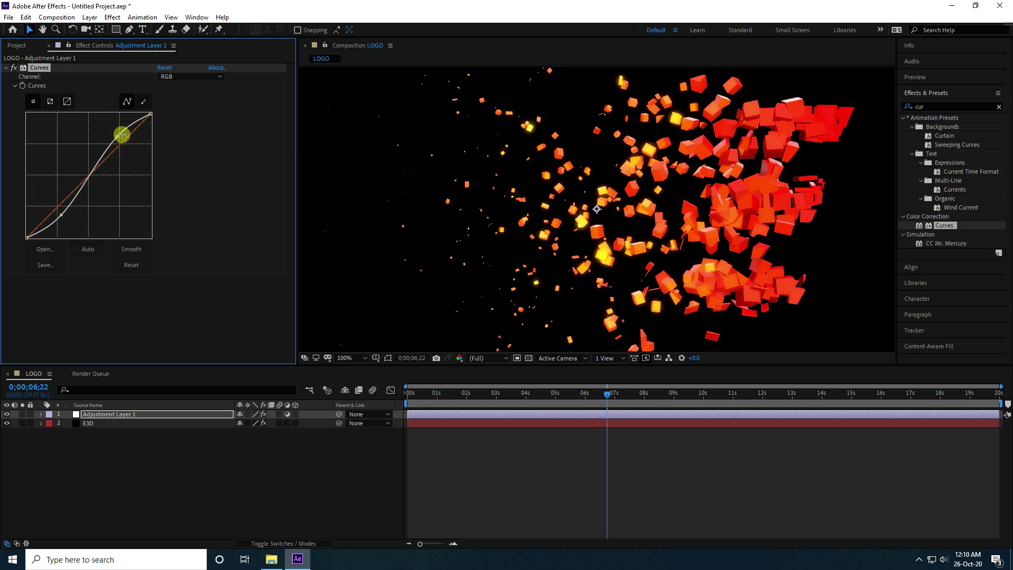
pyautogui.moveTo(117, 139); pyautogui.dragTo(114, 135)
# Step: Preview the graded animation around 0;00;08;12
pyautogui.moveTo(595, 396); pyautogui.dragTo(685, 395)
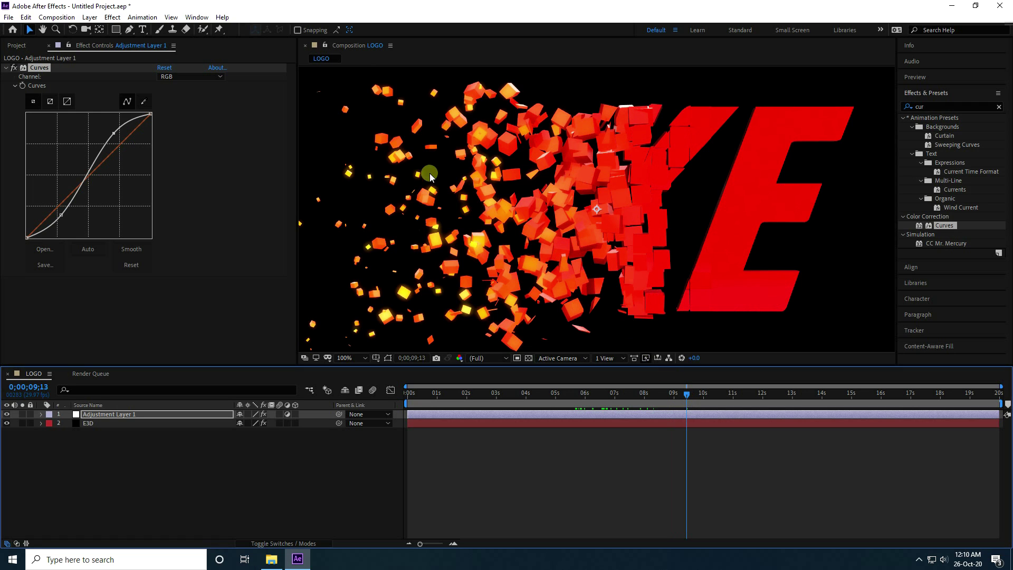
pyautogui.moveTo(684, 394); pyautogui.dragTo(653, 393)
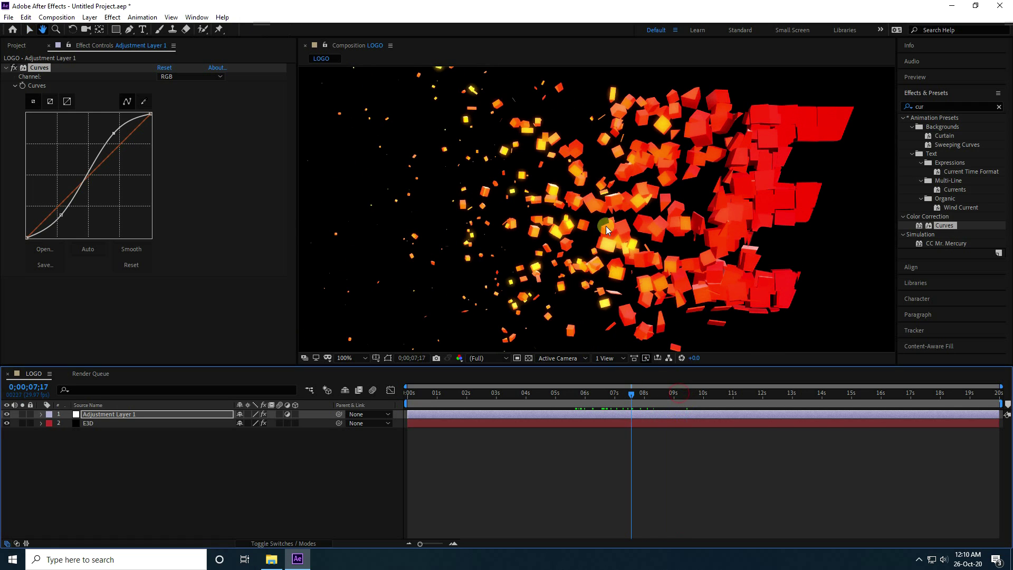
pyautogui.press('space')
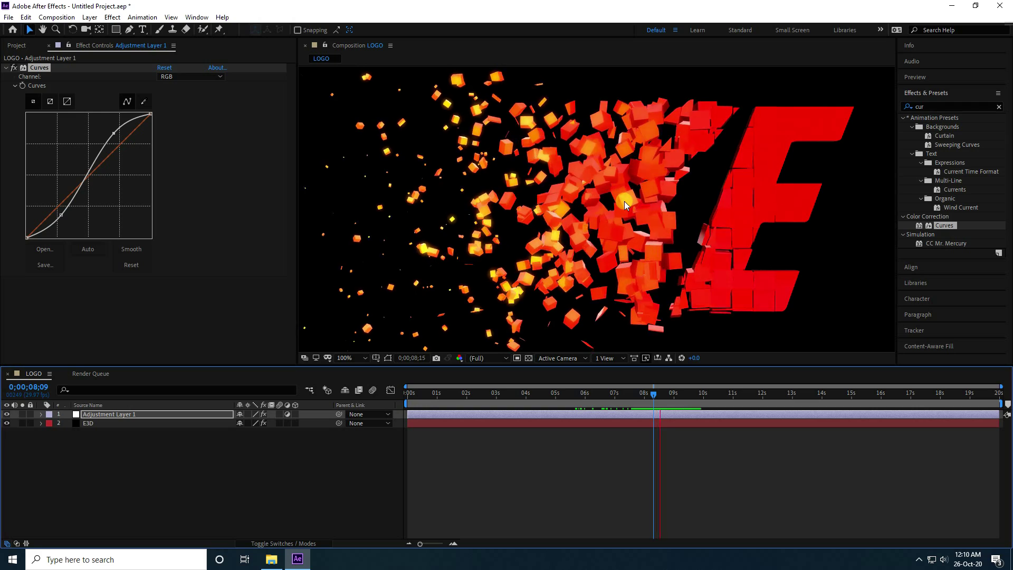
pyautogui.moveTo(658, 394)
pyautogui.mouseDown()
pyautogui.moveTo(631, 394)
pyautogui.moveTo(656, 393)
pyautogui.mouseUp()
pyautogui.click(109, 514)
pyautogui.rightClick(109, 514)
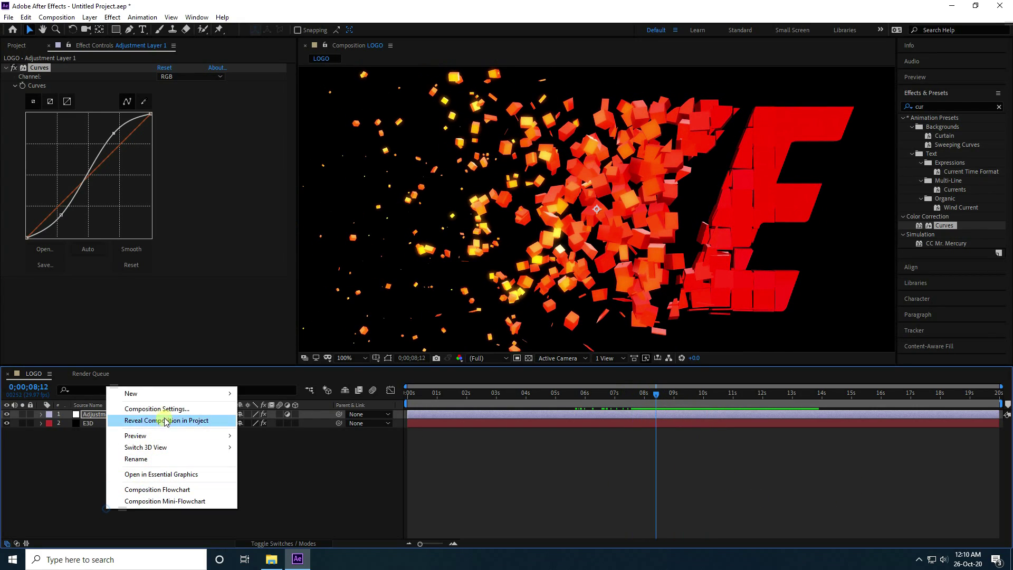
# Step: Create Camera 1 and orbit it around the logo for an angled view
pyautogui.moveTo(160, 393)
pyautogui.click(270, 443)
pyautogui.click(611, 392)
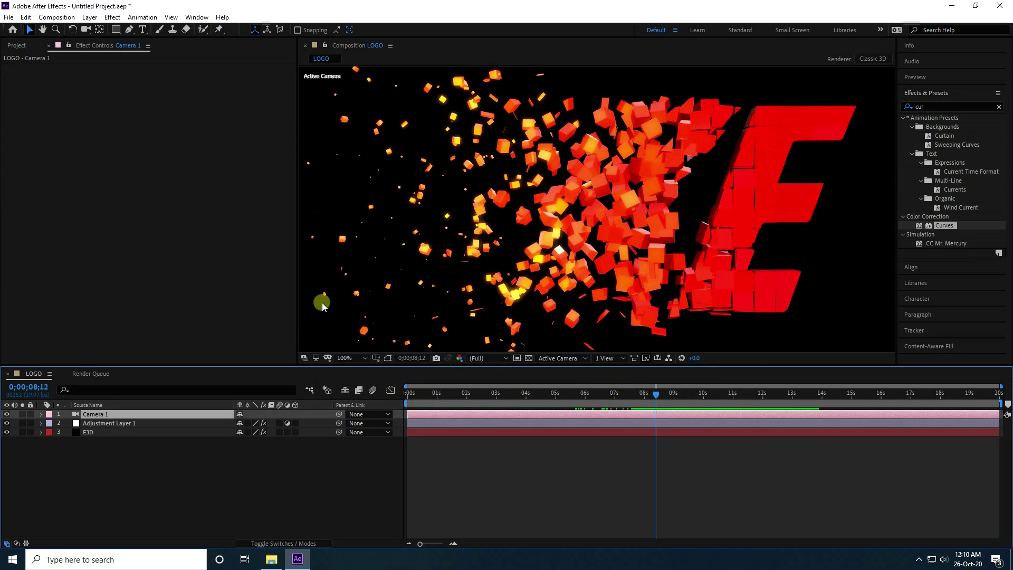
pyautogui.moveTo(89, 35); pyautogui.dragTo(141, 44)
pyautogui.moveTo(569, 195); pyautogui.dragTo(511, 191)
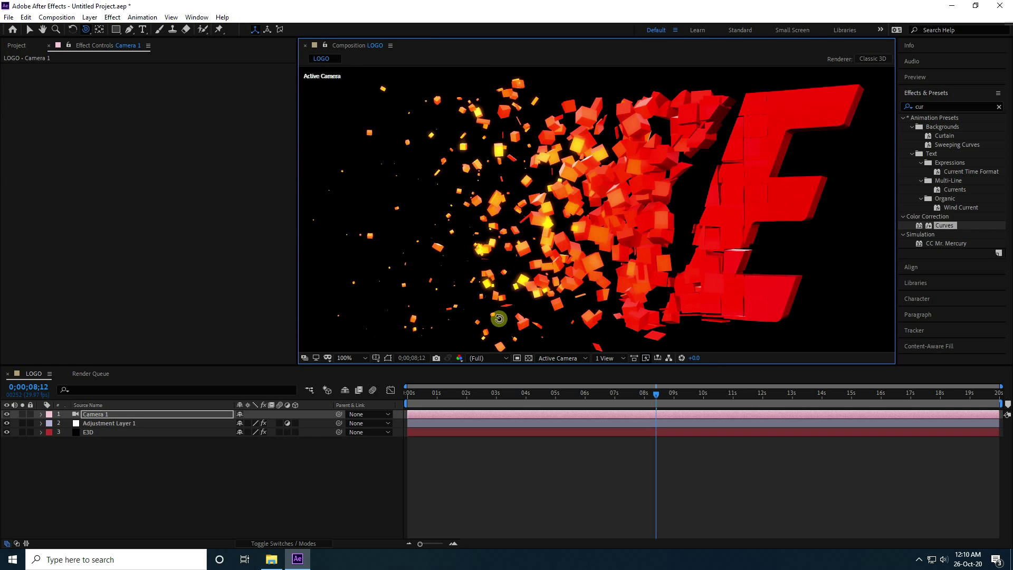
pyautogui.moveTo(656, 394); pyautogui.dragTo(393, 416)
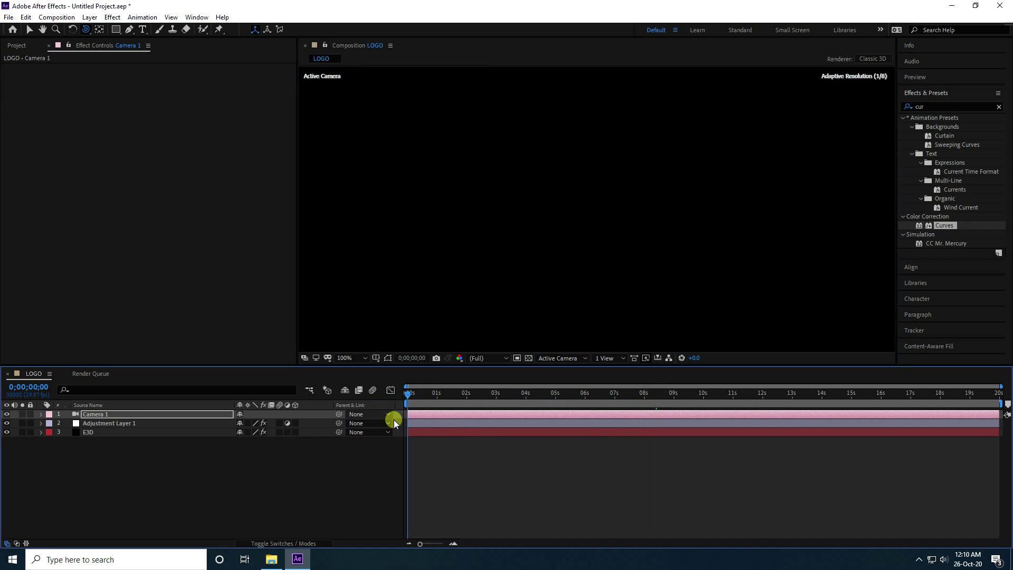
# Step: Keyframe Camera 1's Point of Interest, Position and Orientation at 0s
pyautogui.click(42, 415)
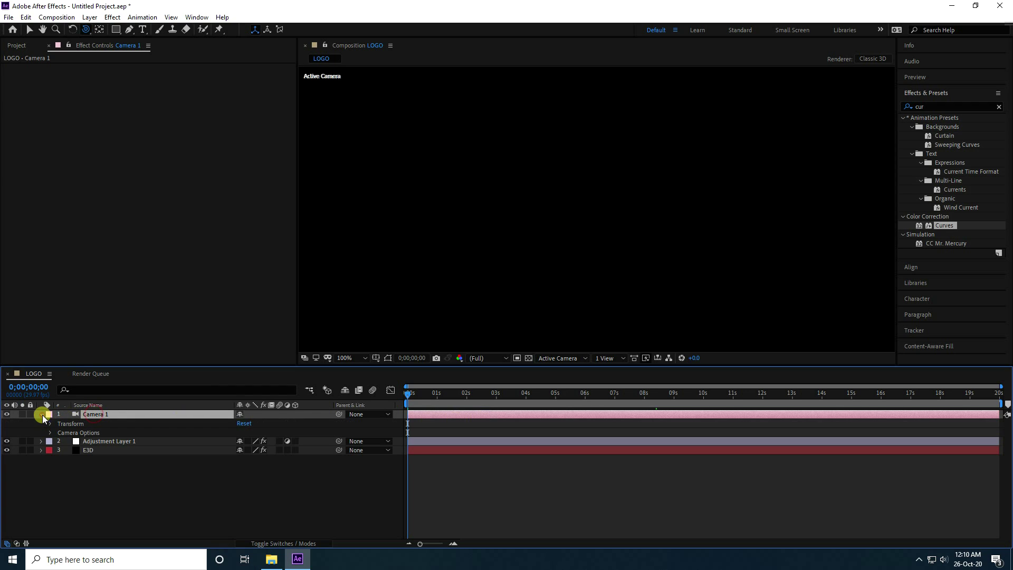
pyautogui.click(52, 425)
pyautogui.click(67, 432)
pyautogui.click(67, 441)
pyautogui.click(68, 450)
# Step: At about 15s, pan the camera sideways to reframe the NIKE text
pyautogui.moveTo(423, 399); pyautogui.dragTo(850, 406)
pyautogui.moveTo(86, 29); pyautogui.dragTo(131, 46)
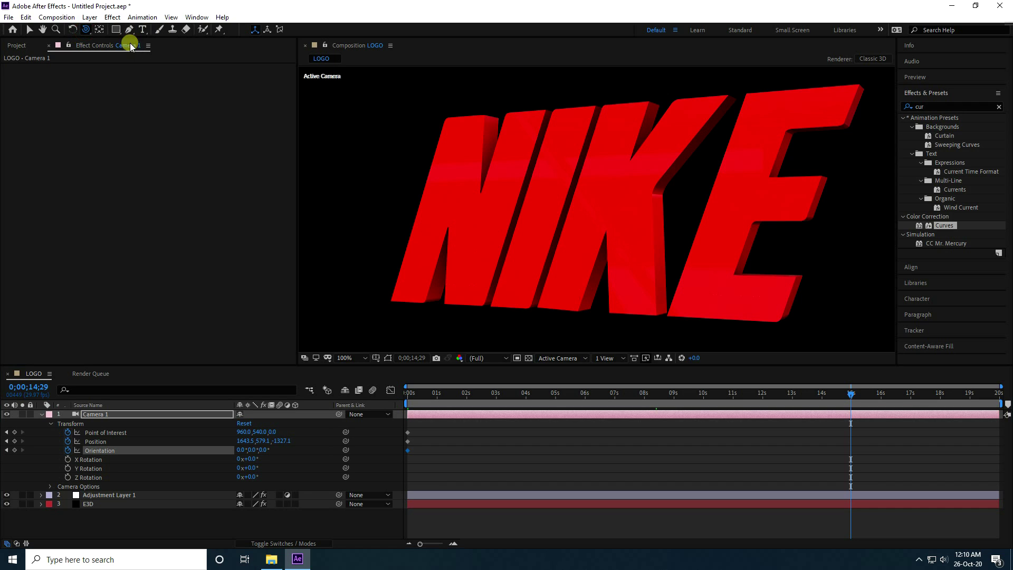
pyautogui.moveTo(528, 218); pyautogui.dragTo(649, 216)
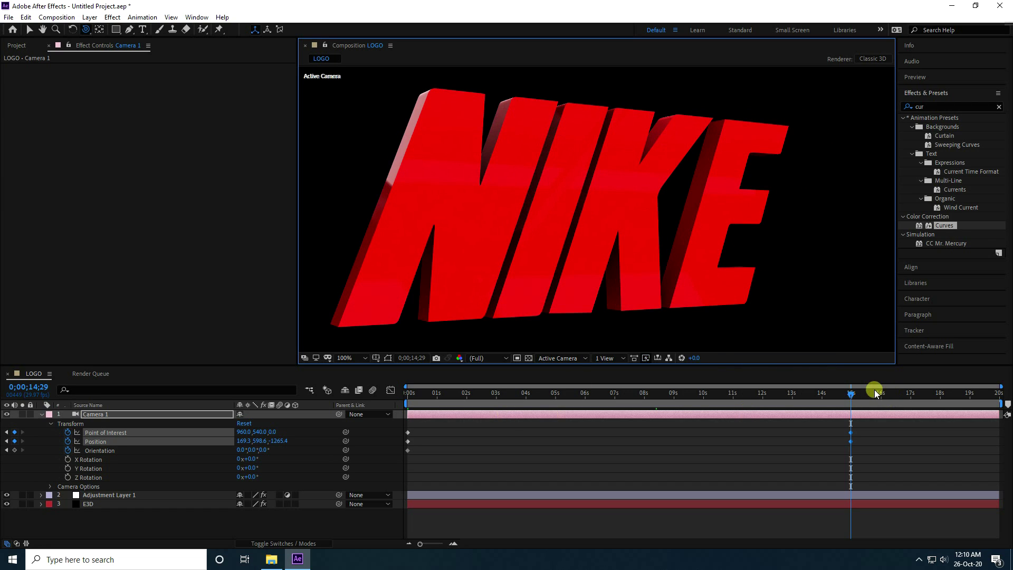
pyautogui.moveTo(850, 393); pyautogui.dragTo(390, 418)
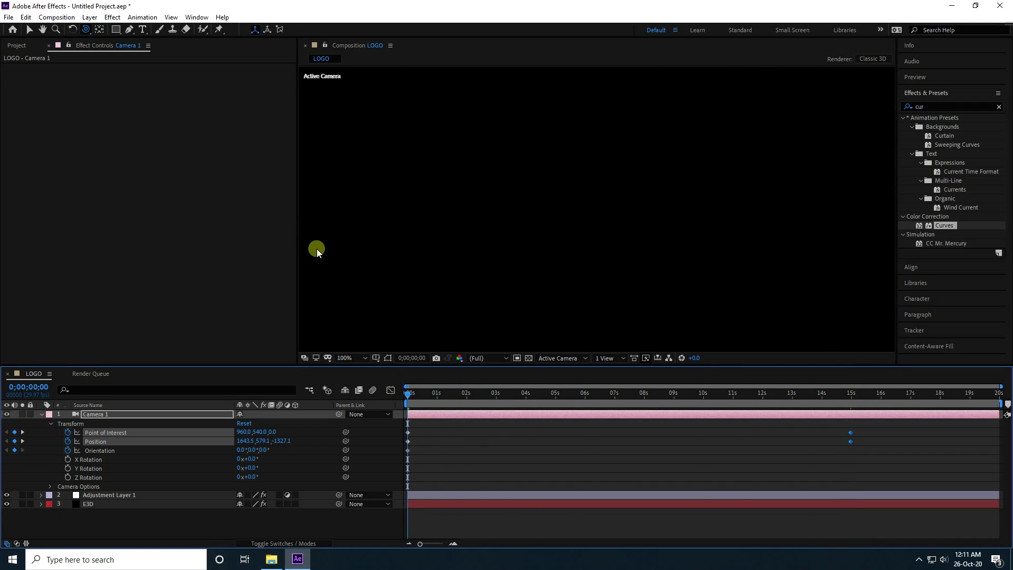